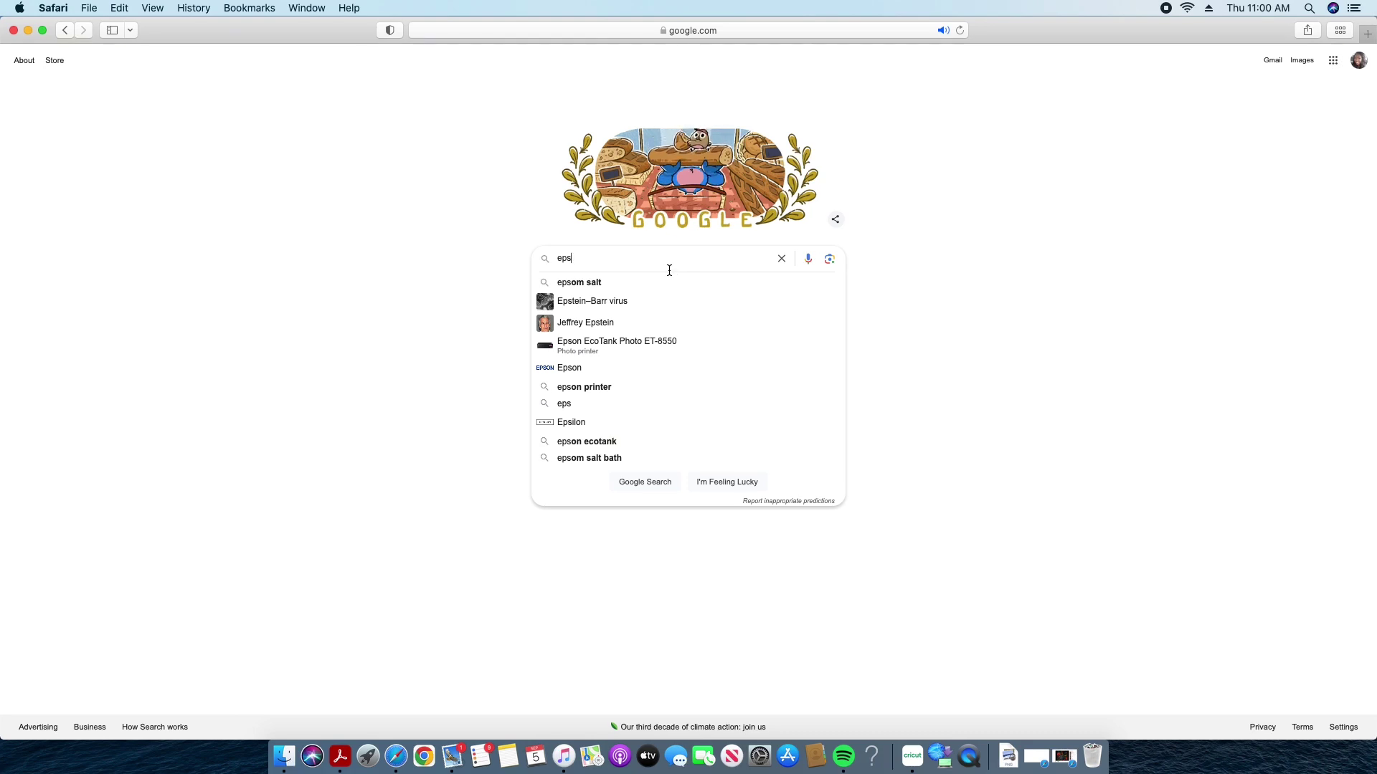
Step: Search the web for epson.com/support and open Epson's Printers support page
type("on")
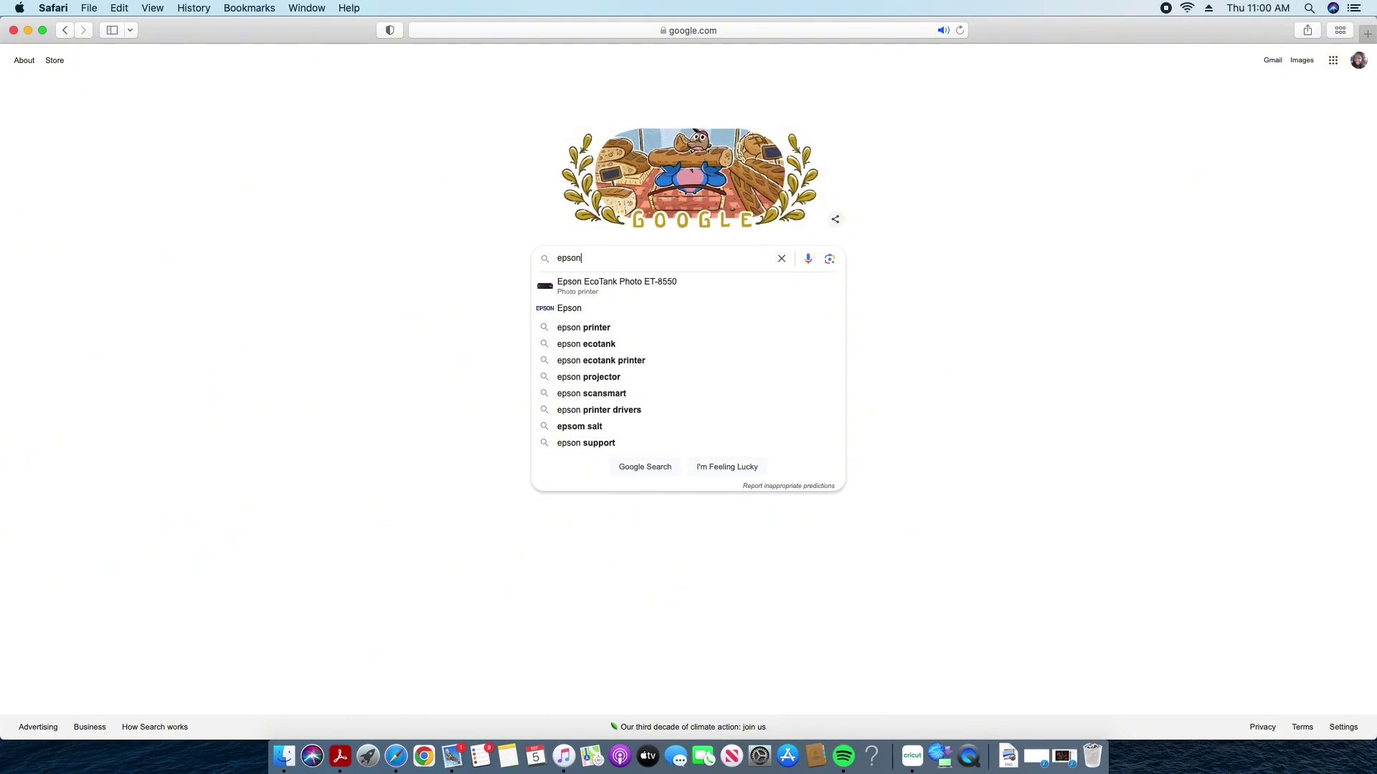
type(".com")
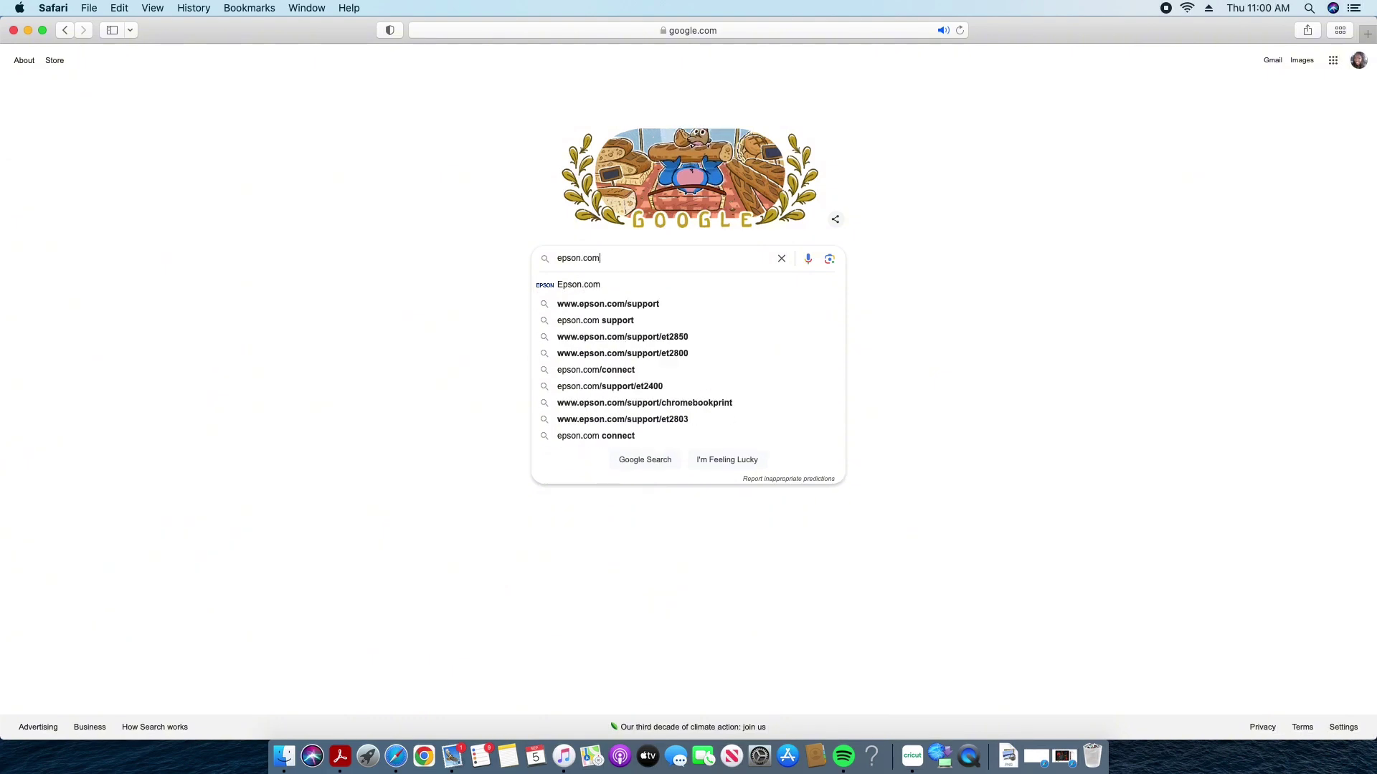
type("/support")
key("Return")
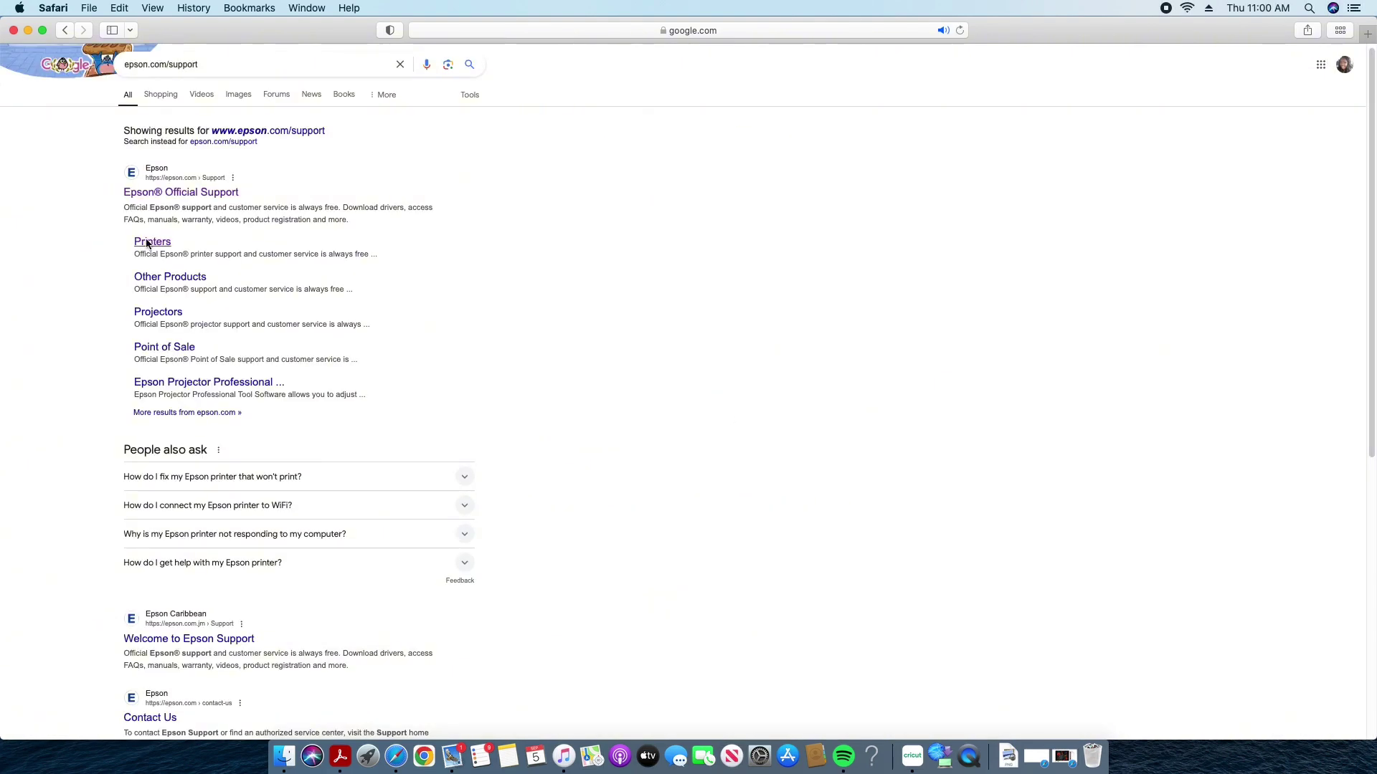
left_click(146, 244)
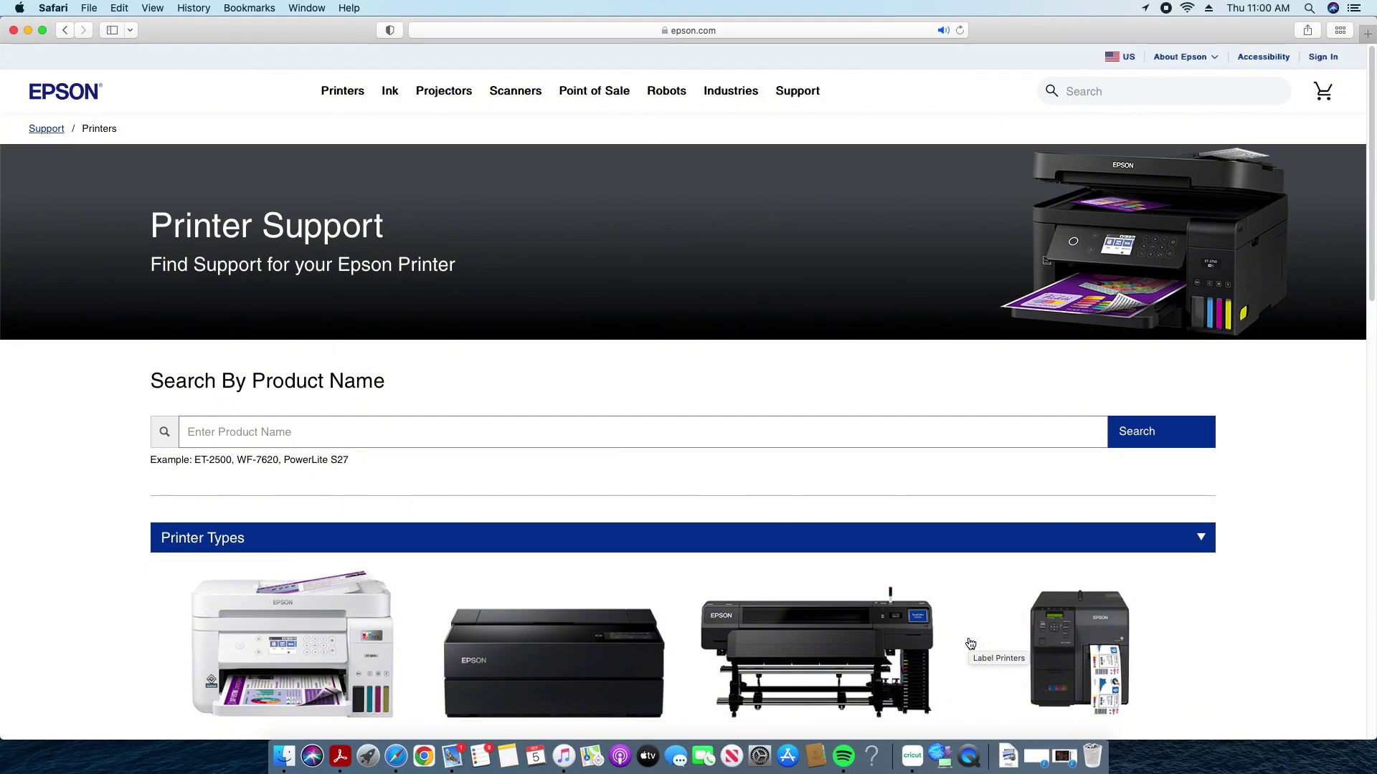
Step: Open the Epson ET-15000 support page from the ET Series models under the All-In-Ones printer type
scroll(970, 644, "down", 5)
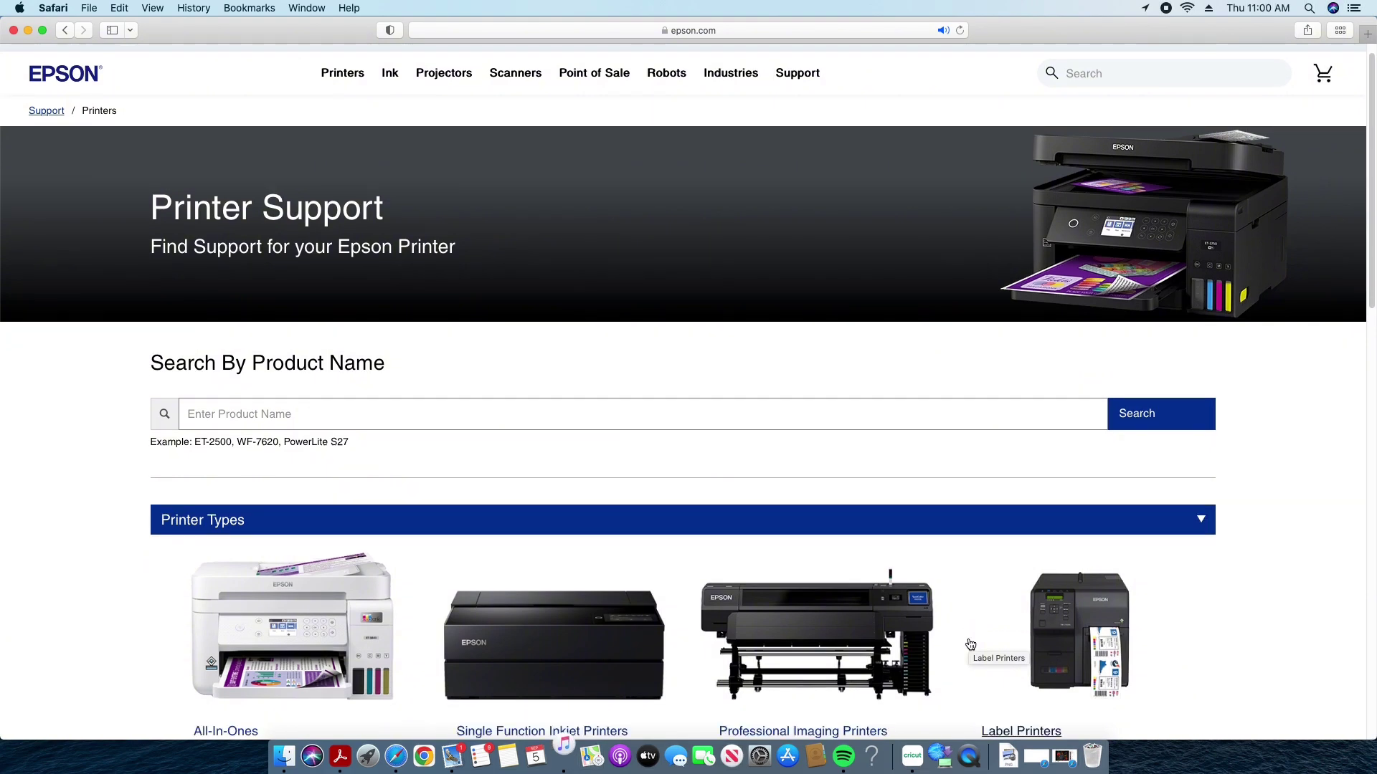
scroll(970, 644, "down", 2)
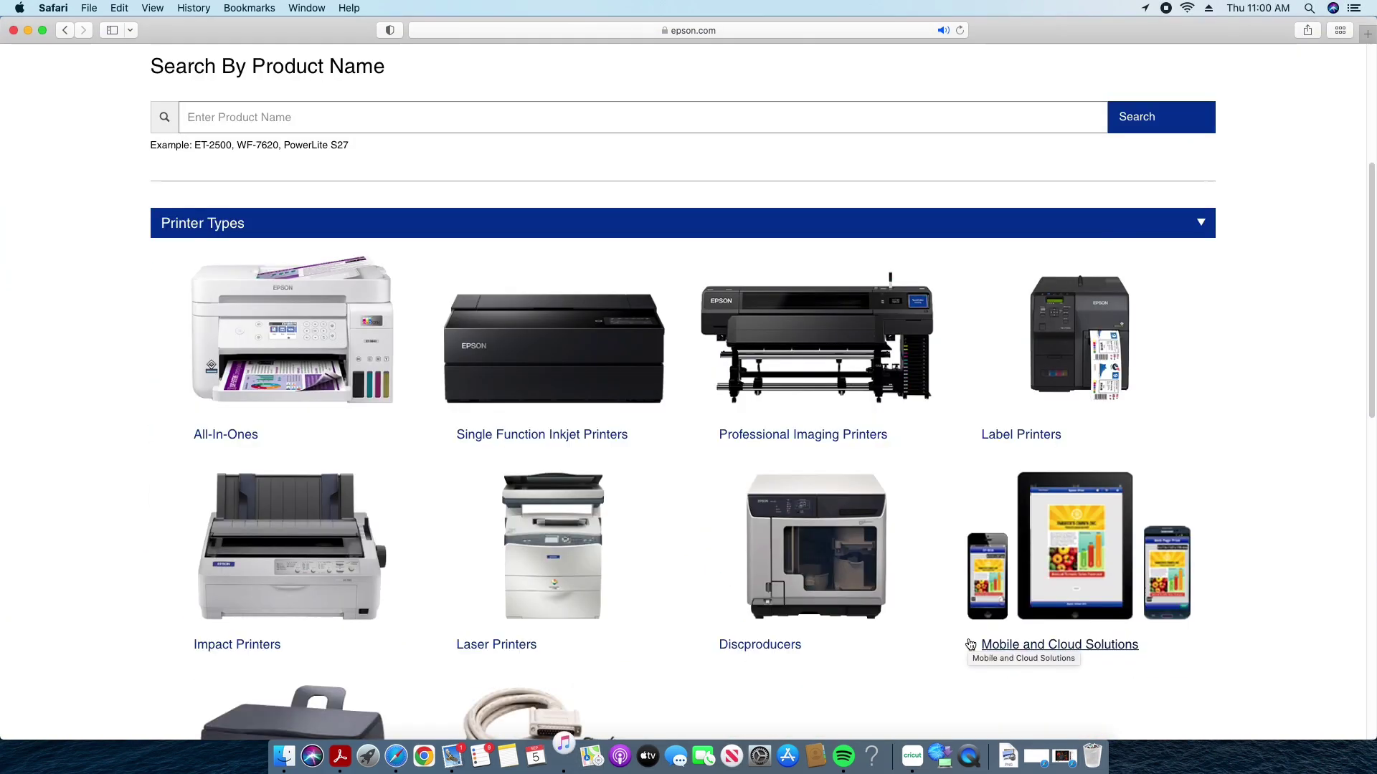
scroll(342, 329, "down", 3)
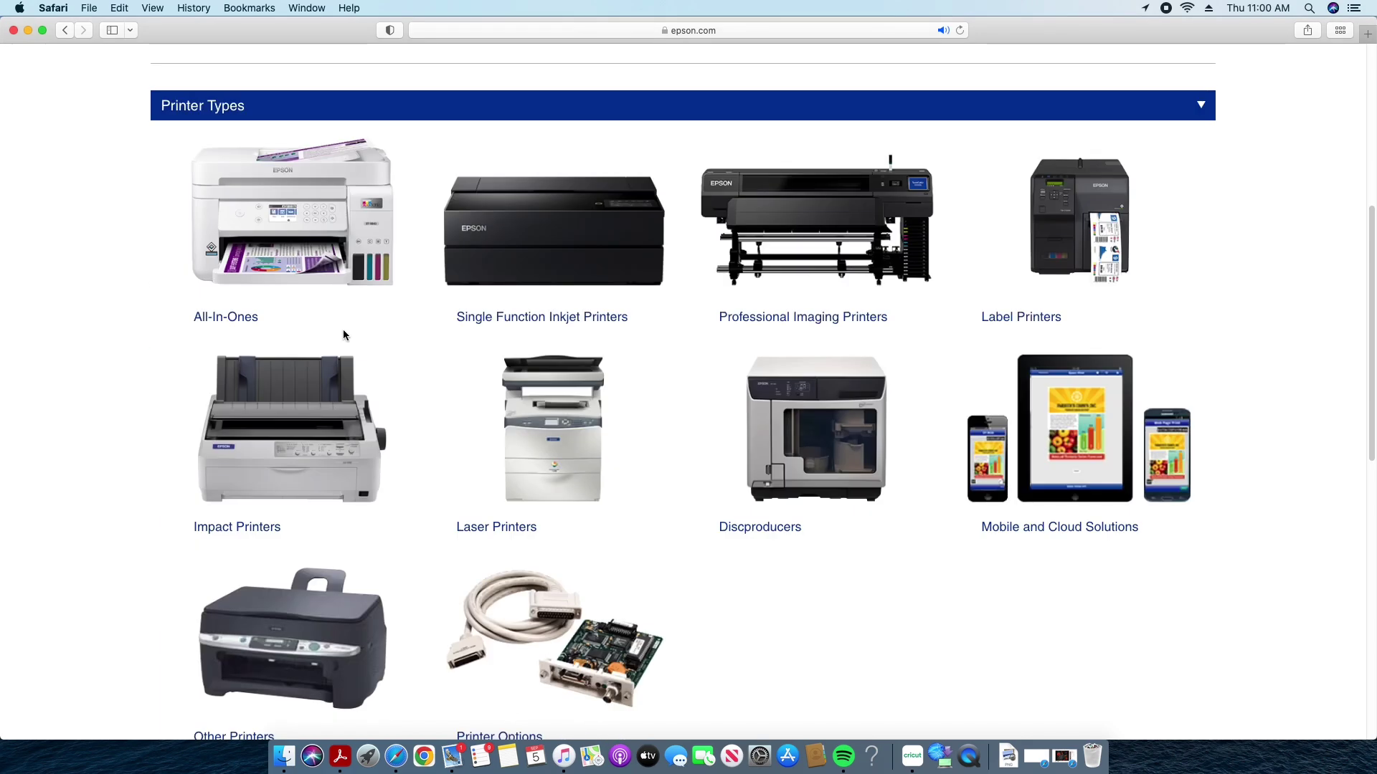
left_click(336, 281)
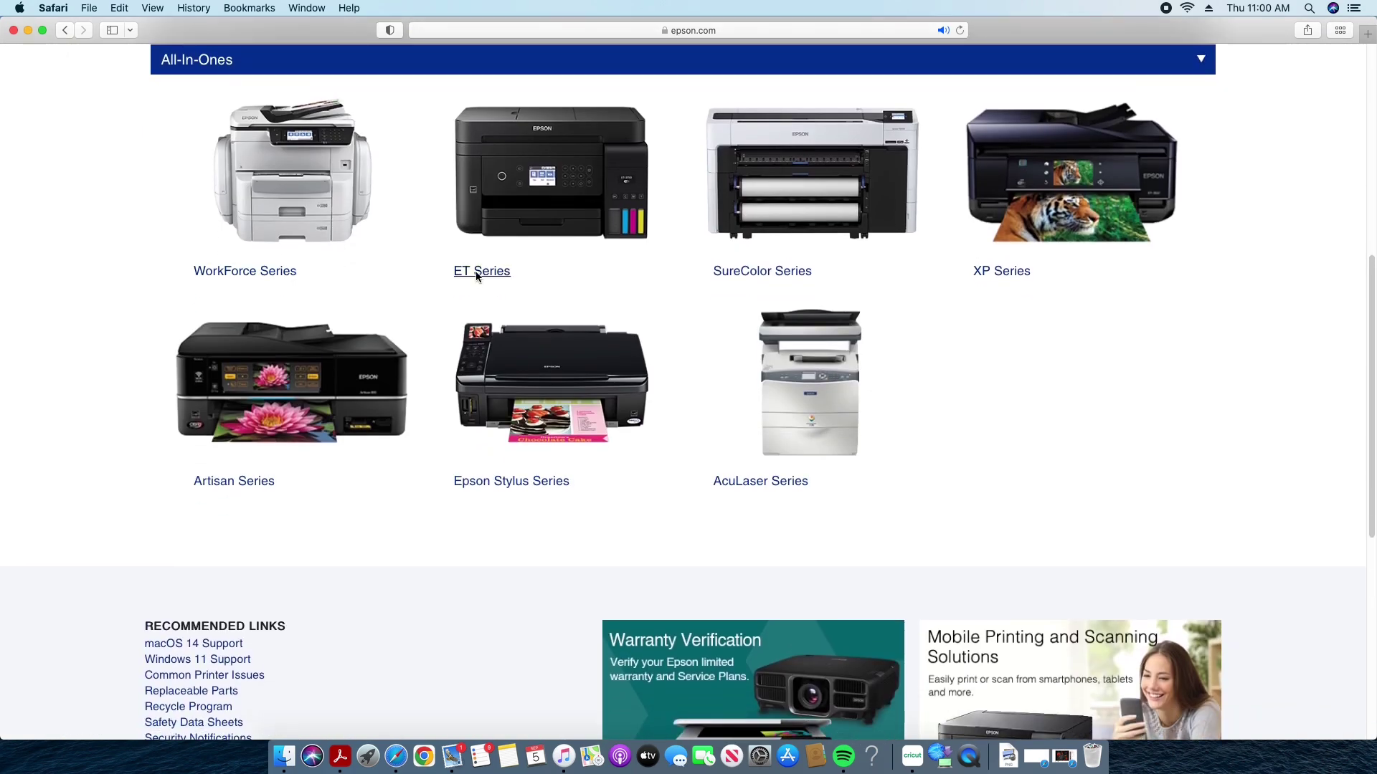
left_click(477, 274)
scroll(472, 280, "up", 3)
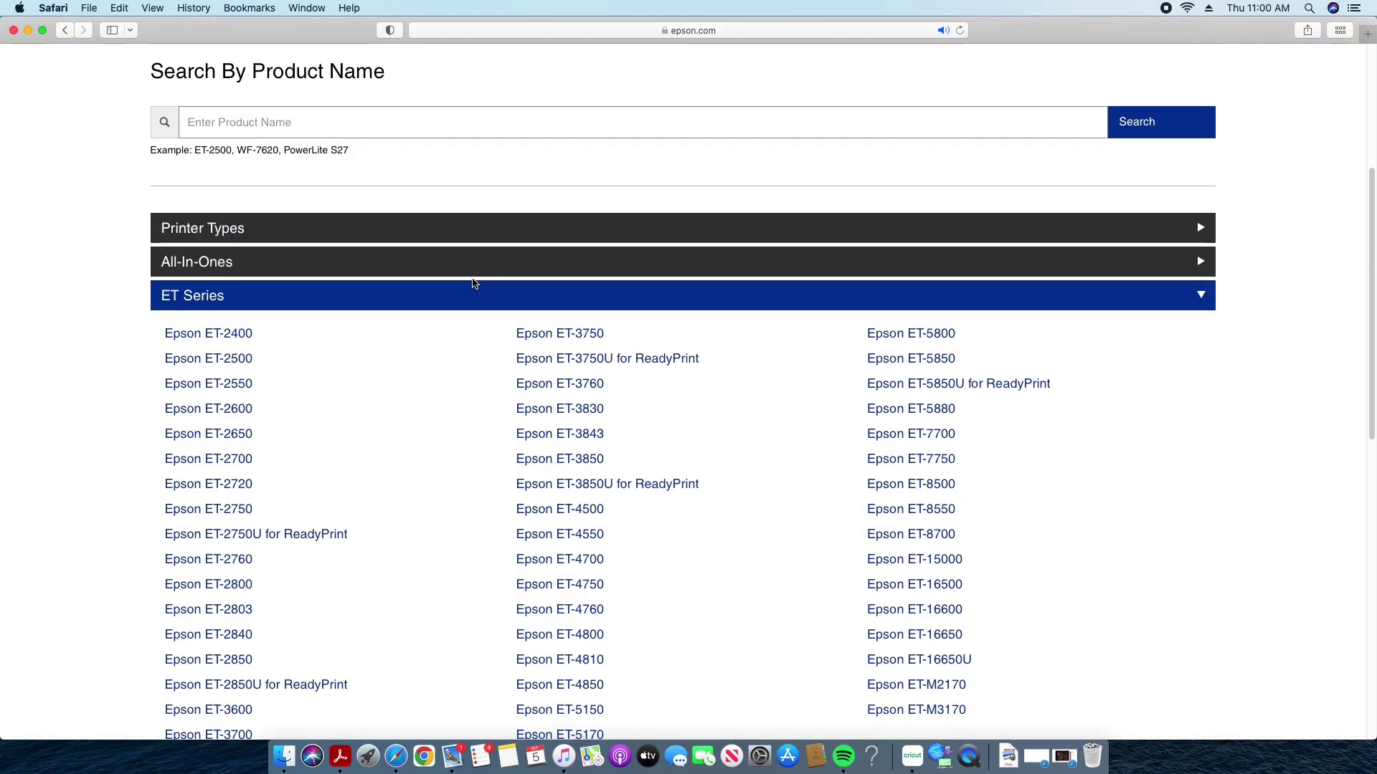
scroll(473, 283, "down", 1)
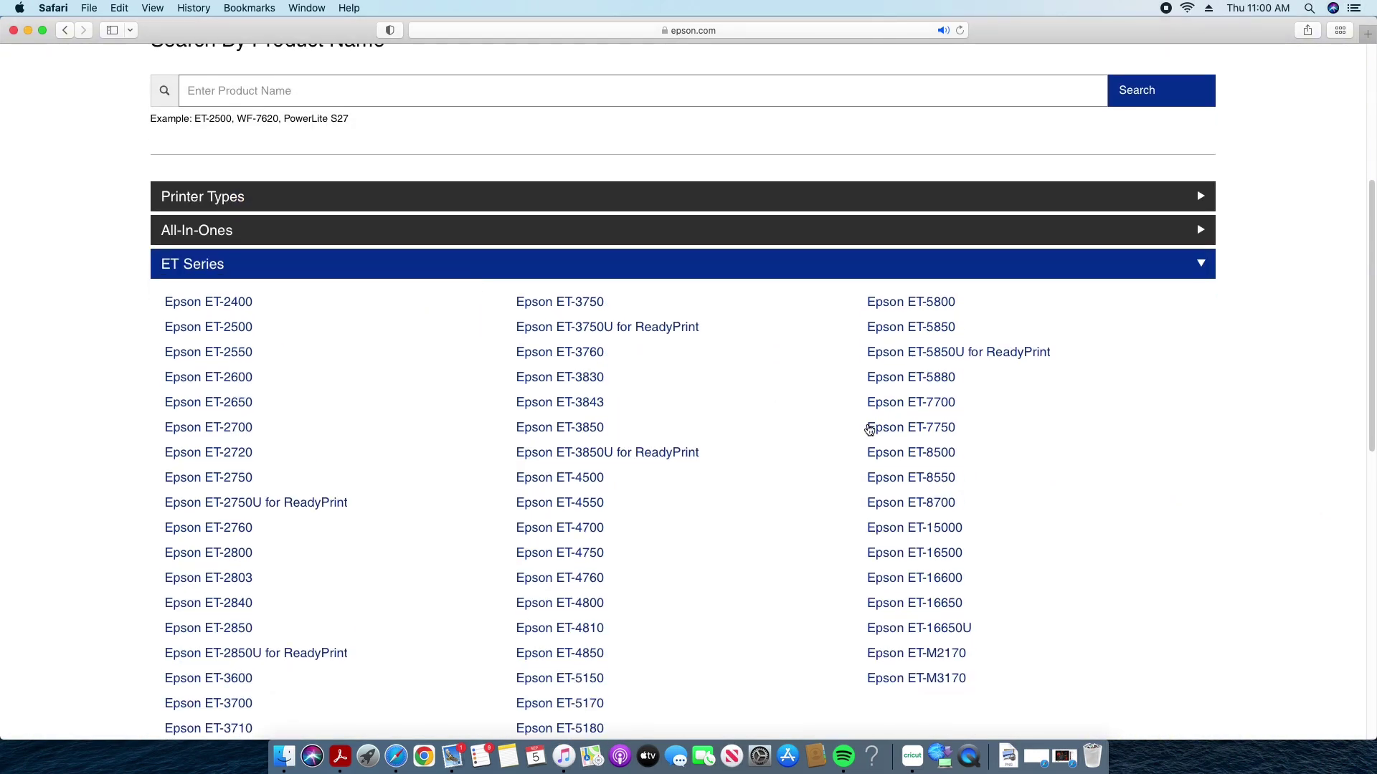
left_click(960, 538)
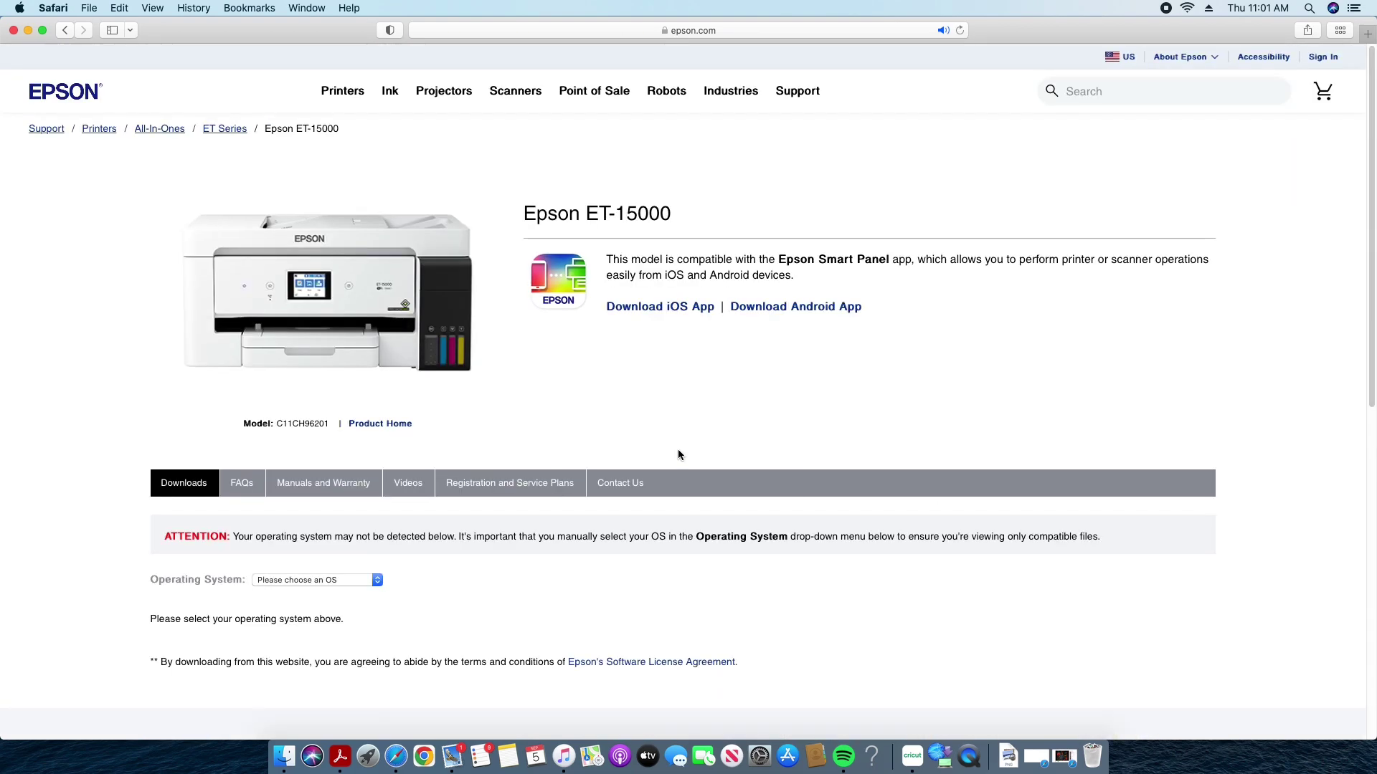
Step: Choose macOS 10.15.x as the operating system and load the matching ET-15000 downloads
left_click(327, 581)
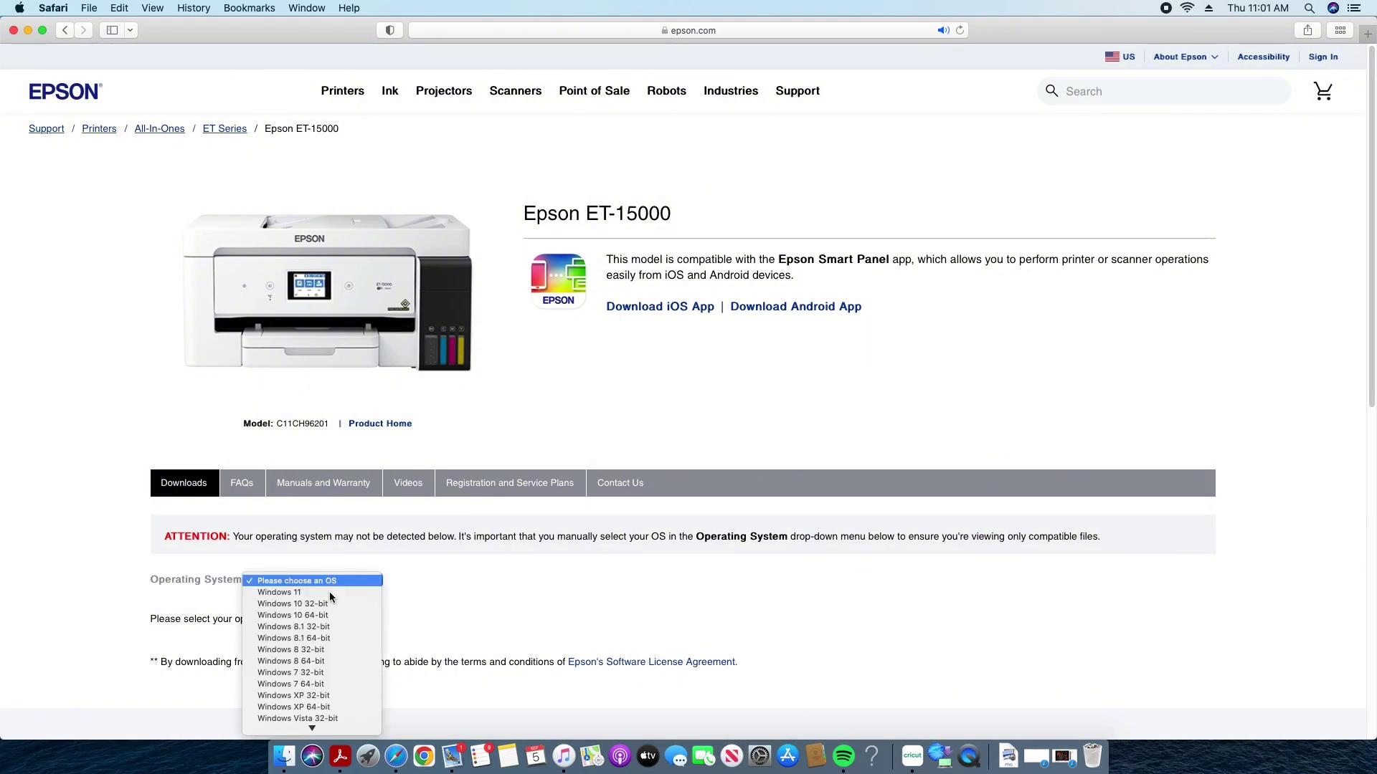
scroll(338, 627, "down", 5)
left_click(338, 626)
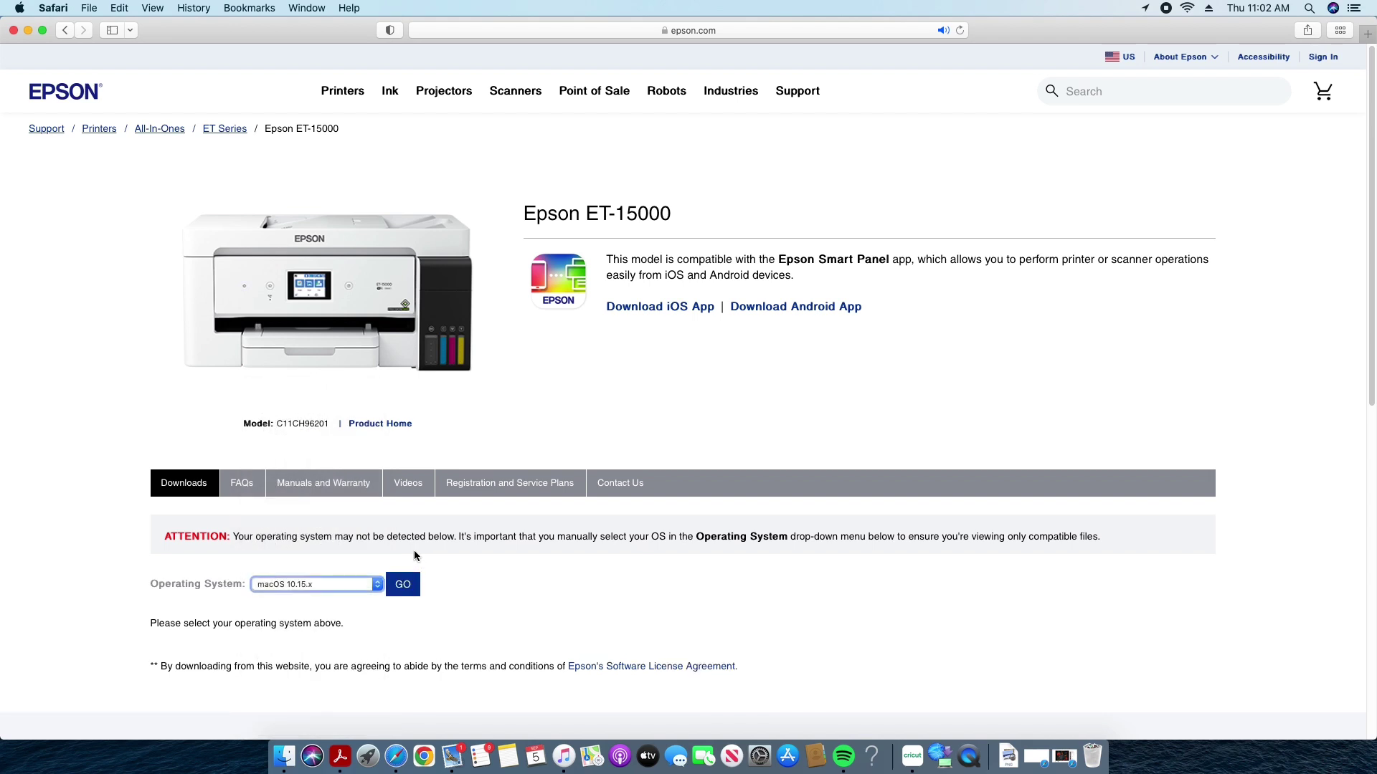
left_click(405, 588)
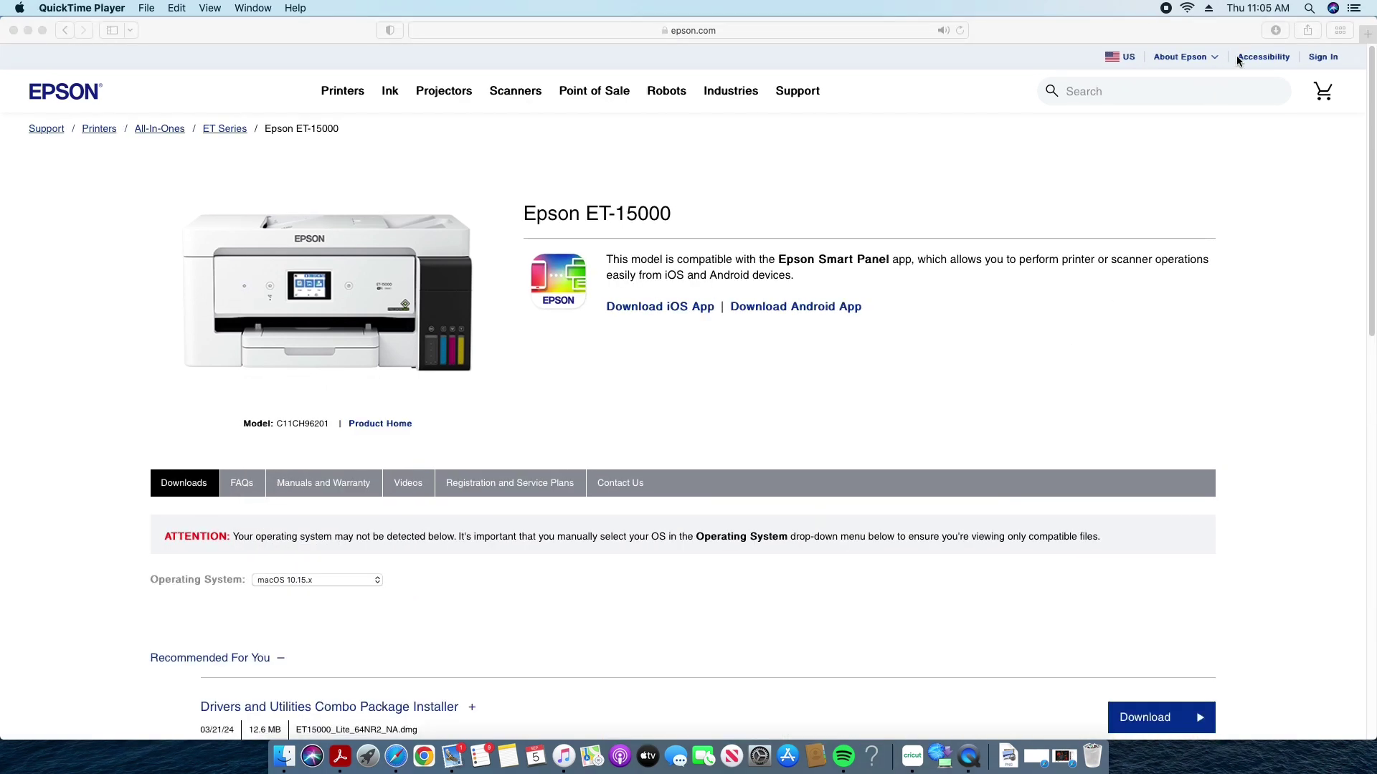
Step: Show the downloaded ET15000_Lite_64NR2_NA.dmg in Finder and open the disk image
left_click(1276, 30)
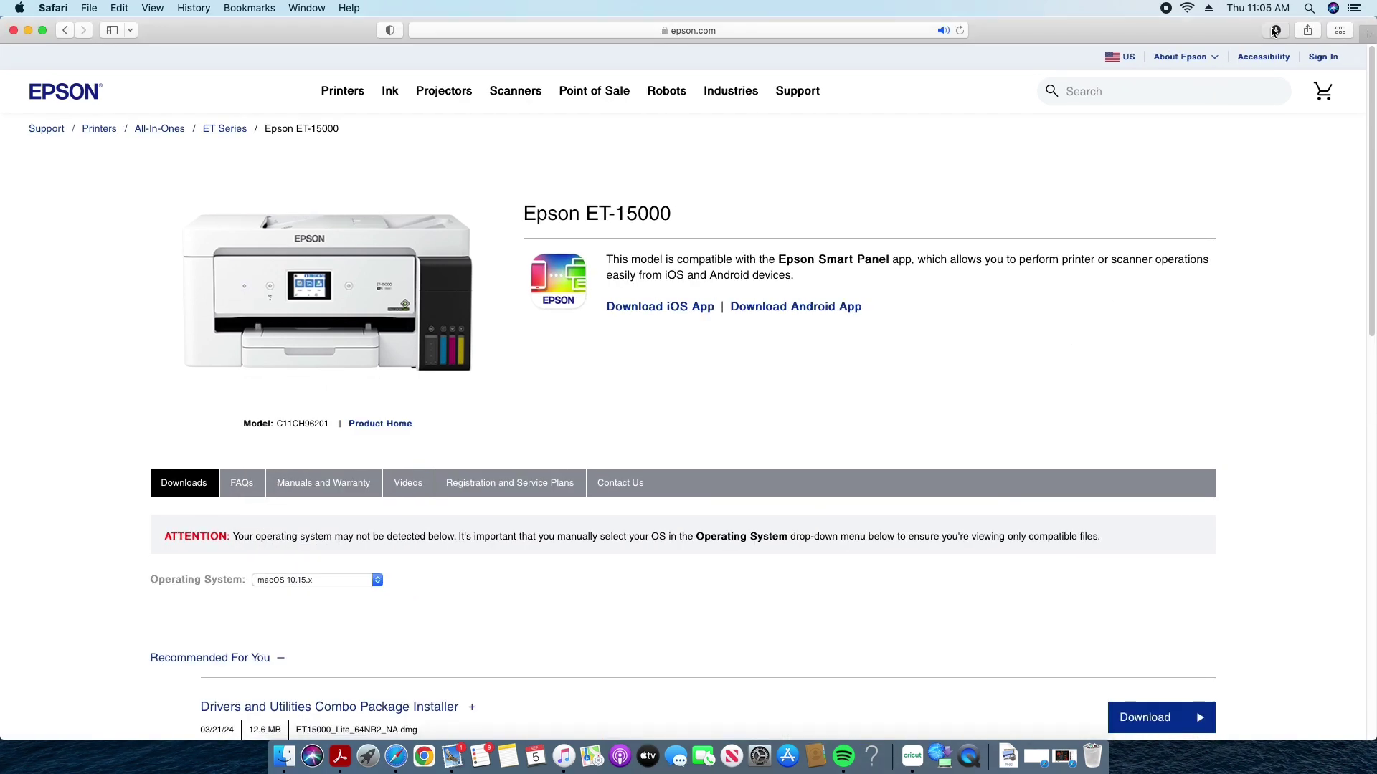
left_click(1276, 31)
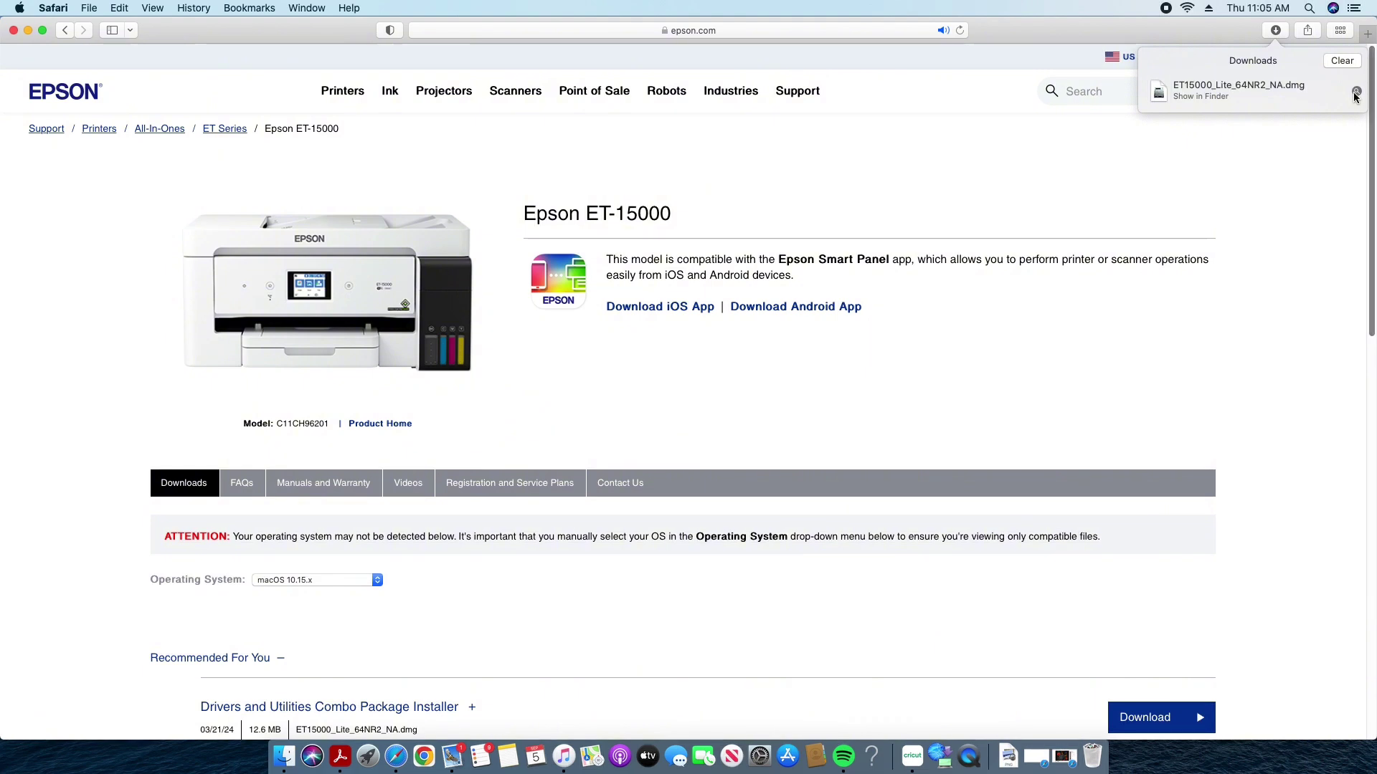
left_click(1355, 93)
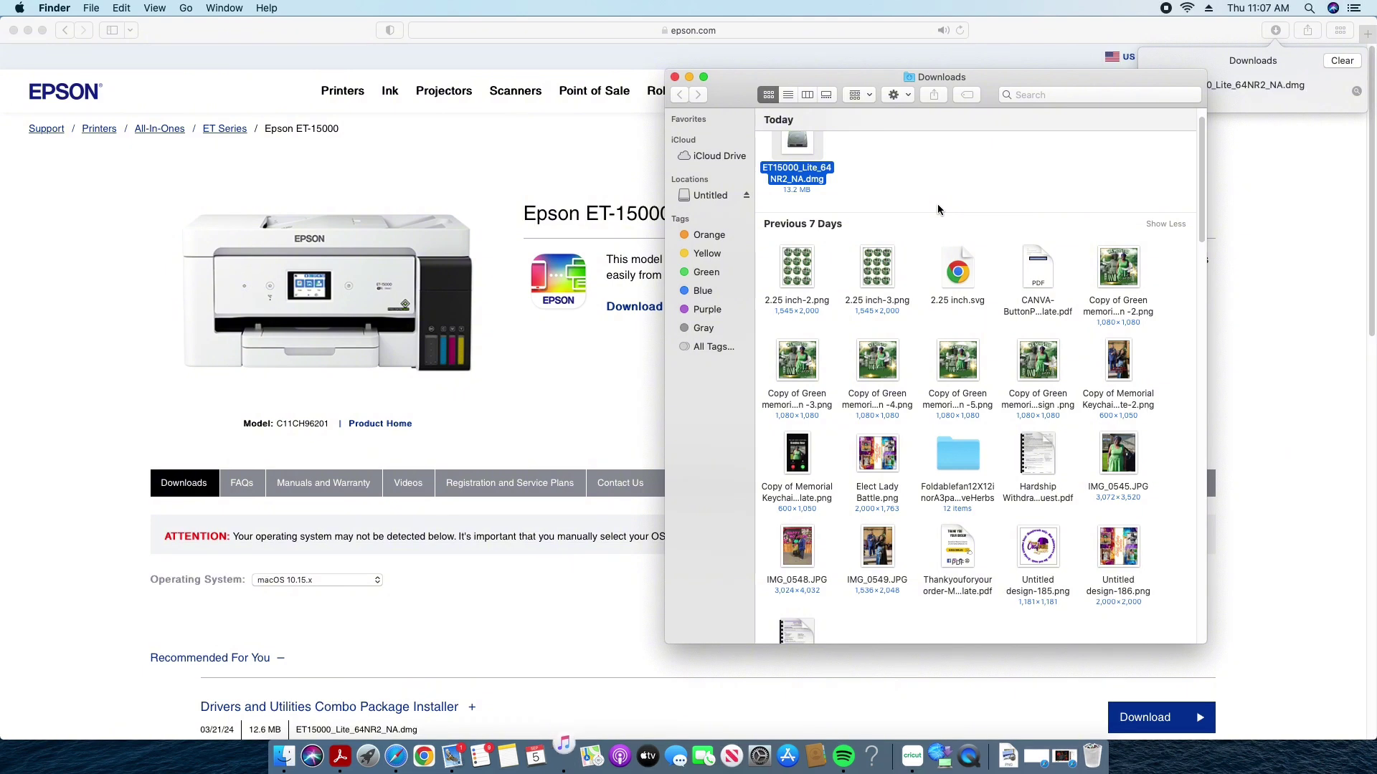
double_click(793, 153)
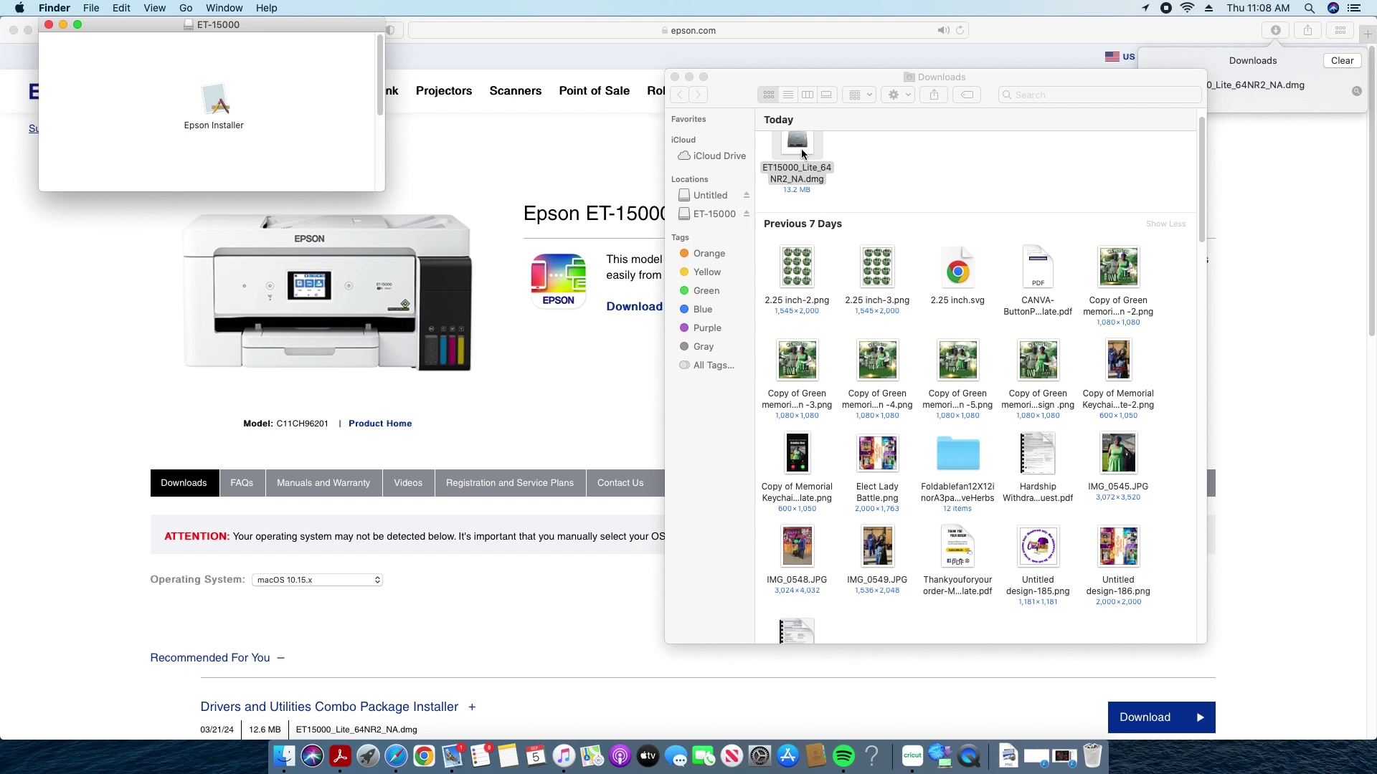
Step: Launch Epson Installer from the ET-15000 disk image, allow it to open, and close the Downloads window
double_click(213, 106)
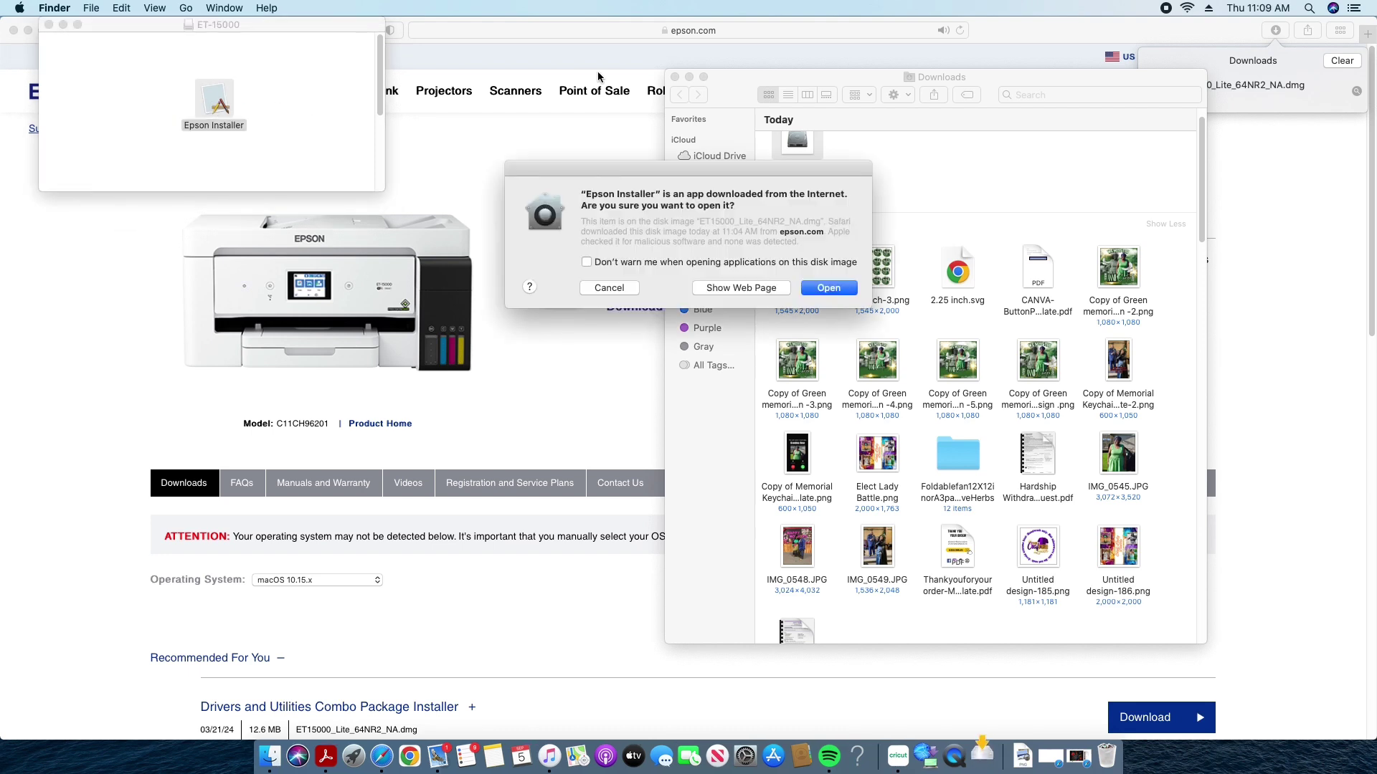
left_click(813, 287)
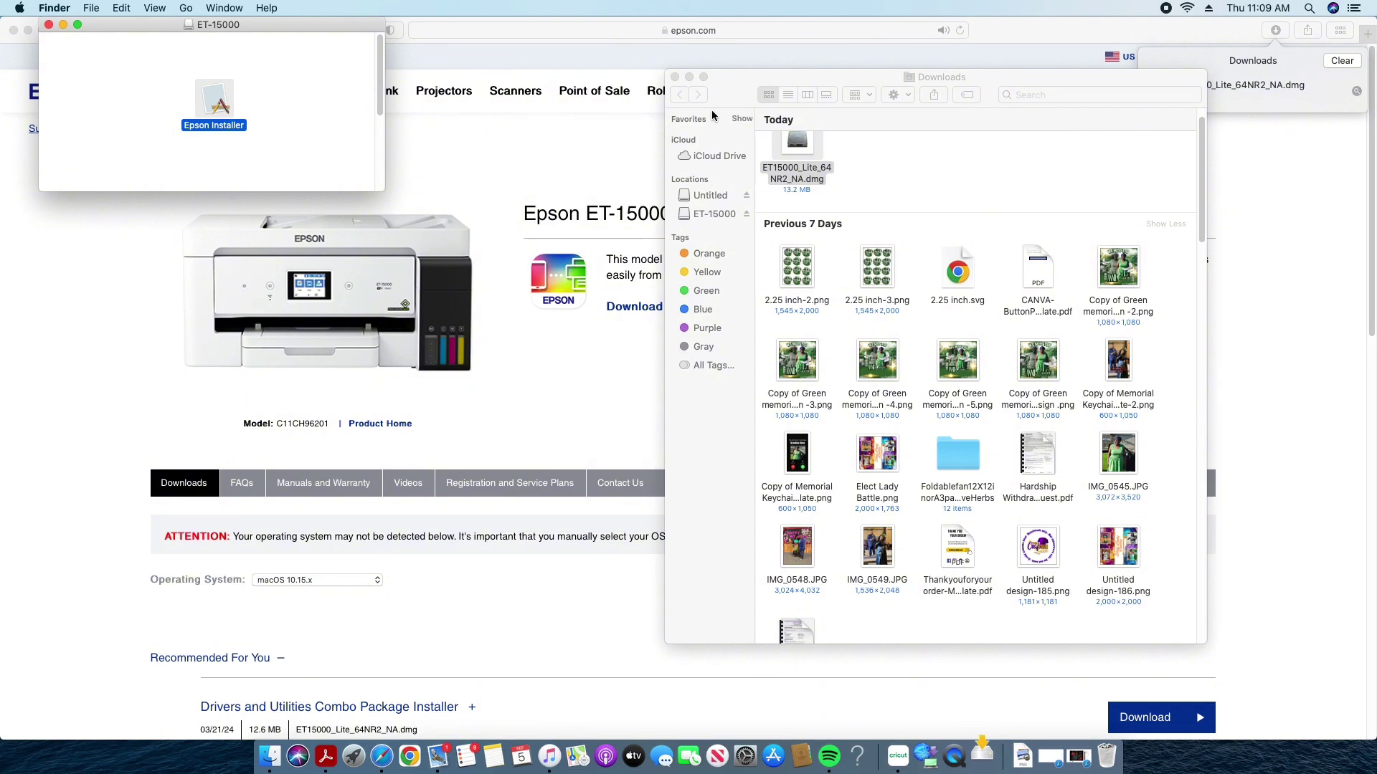
left_click(676, 76)
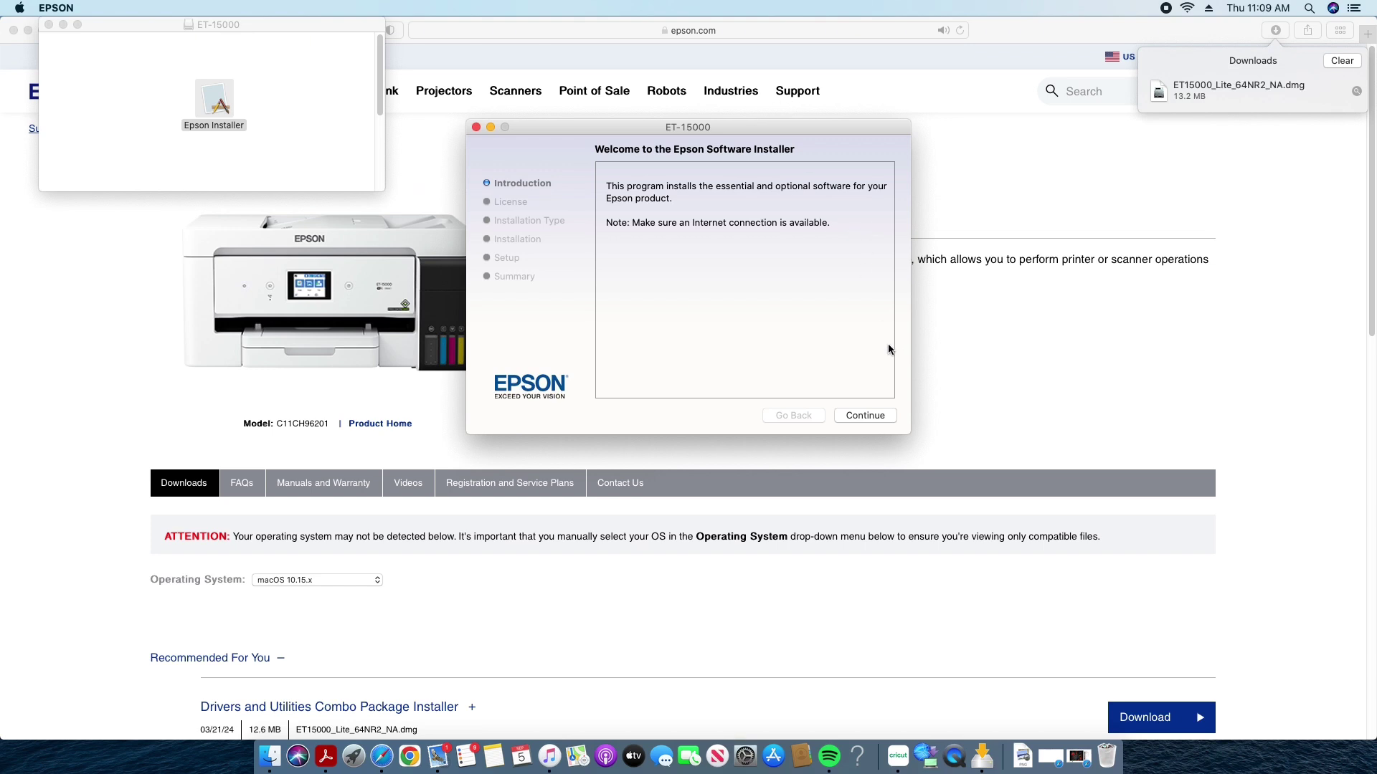
Step: Proceed past the Epson installer's introduction and agree to the software license agreement
left_click(867, 417)
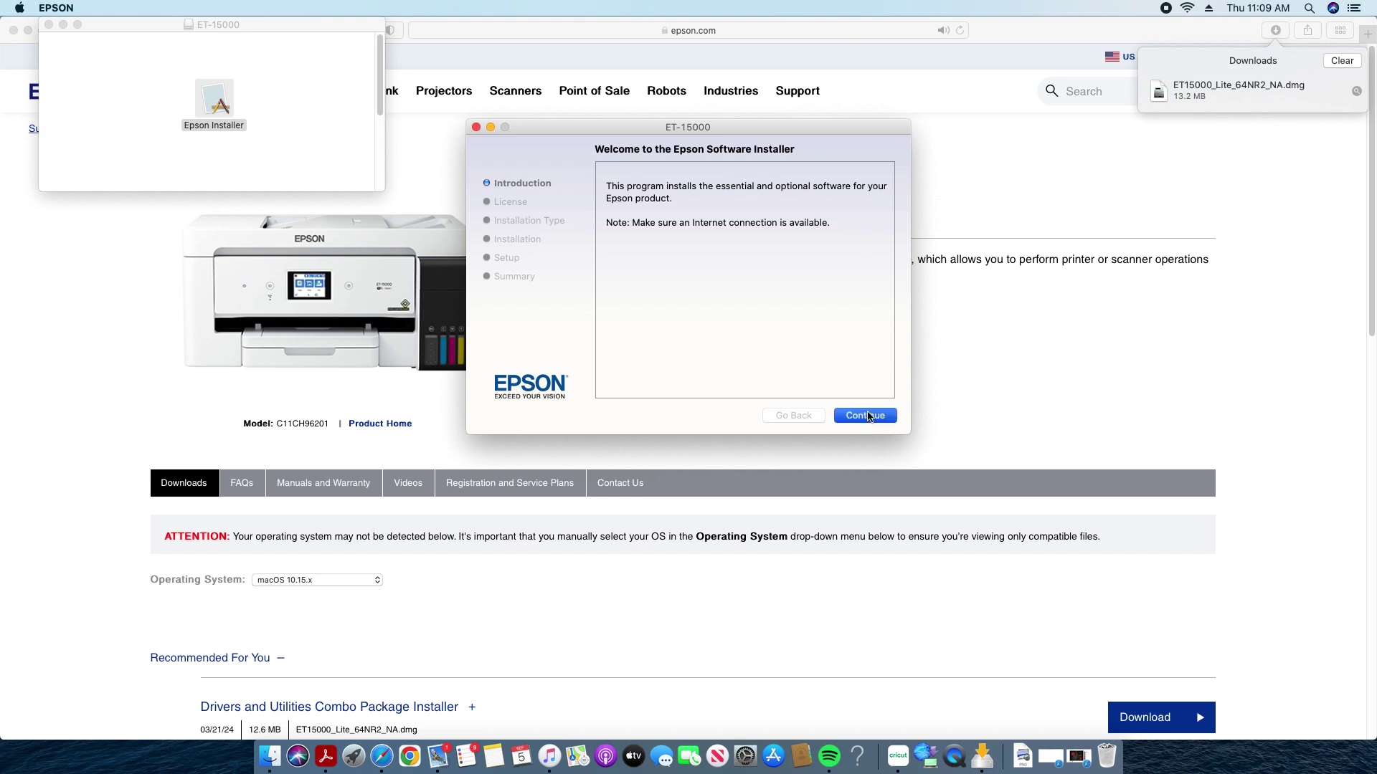
left_click(868, 416)
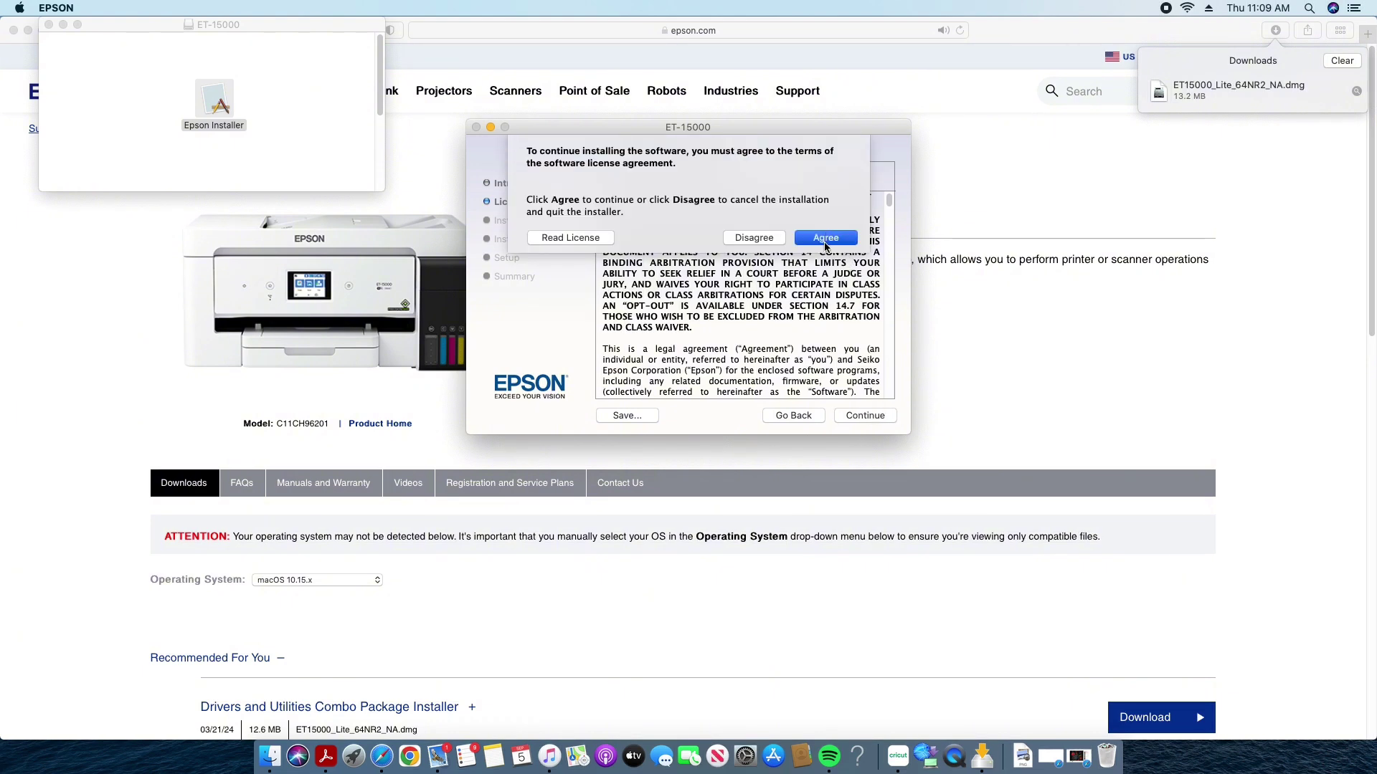
left_click(825, 244)
Step: Start the Epson software installation and authorize it with the computer account password
left_click(842, 415)
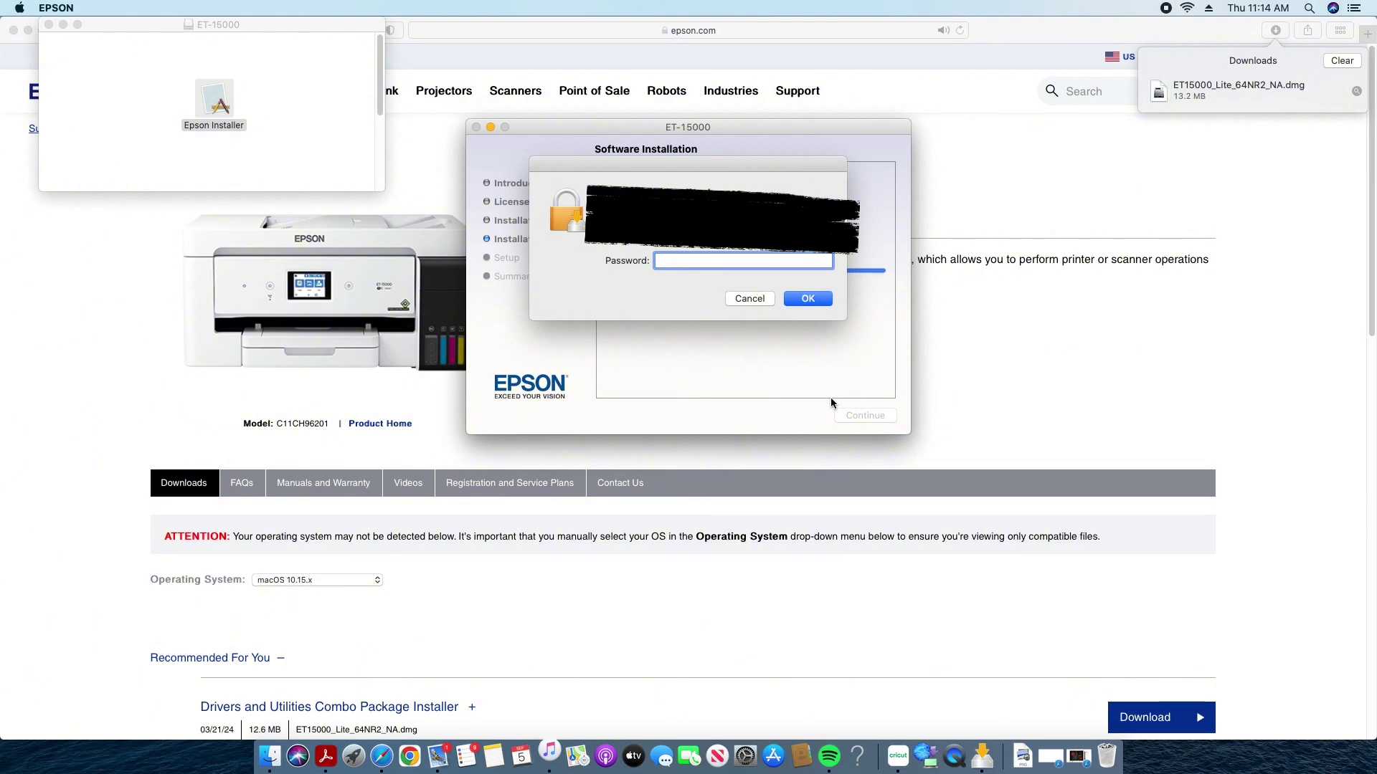
type("•••••••••")
key("Return")
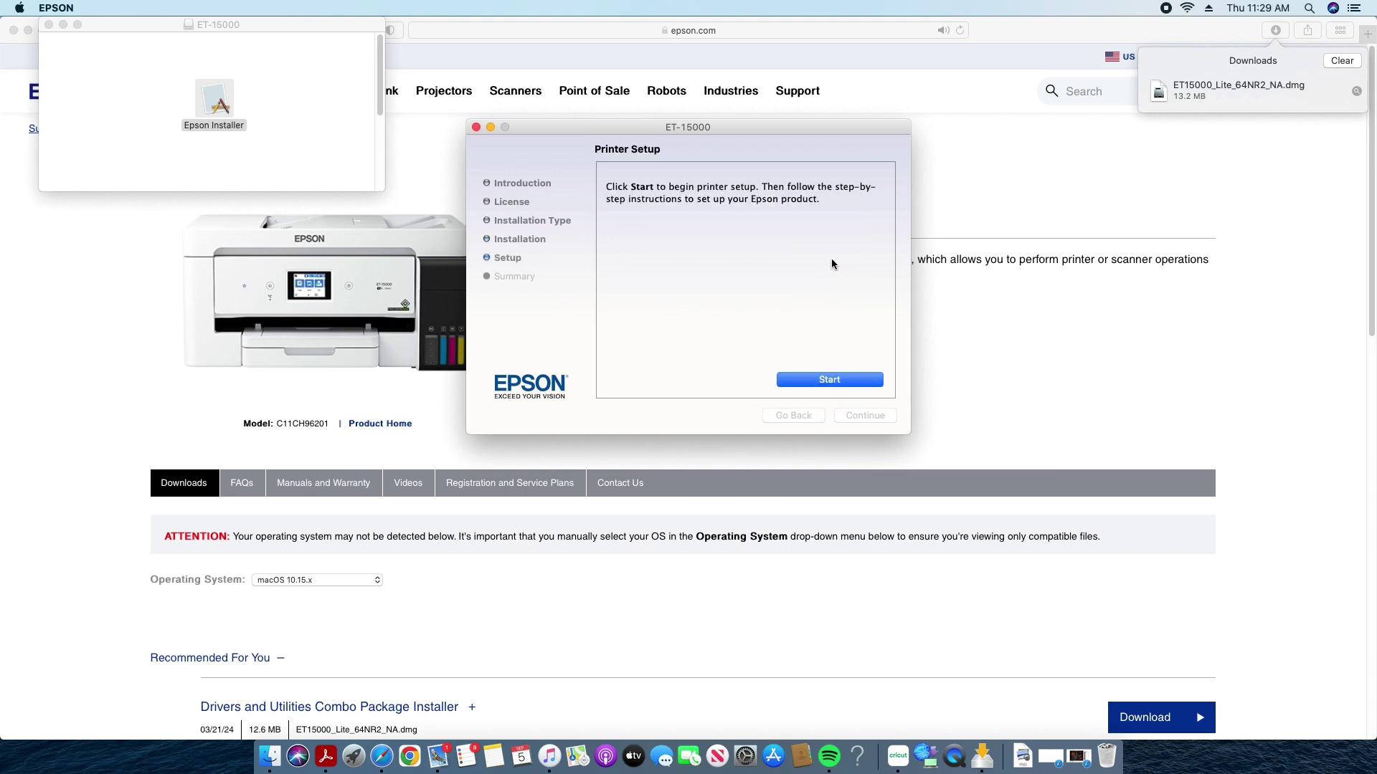
Step: Start the printer setup and confirm that the ink is charged
left_click(803, 382)
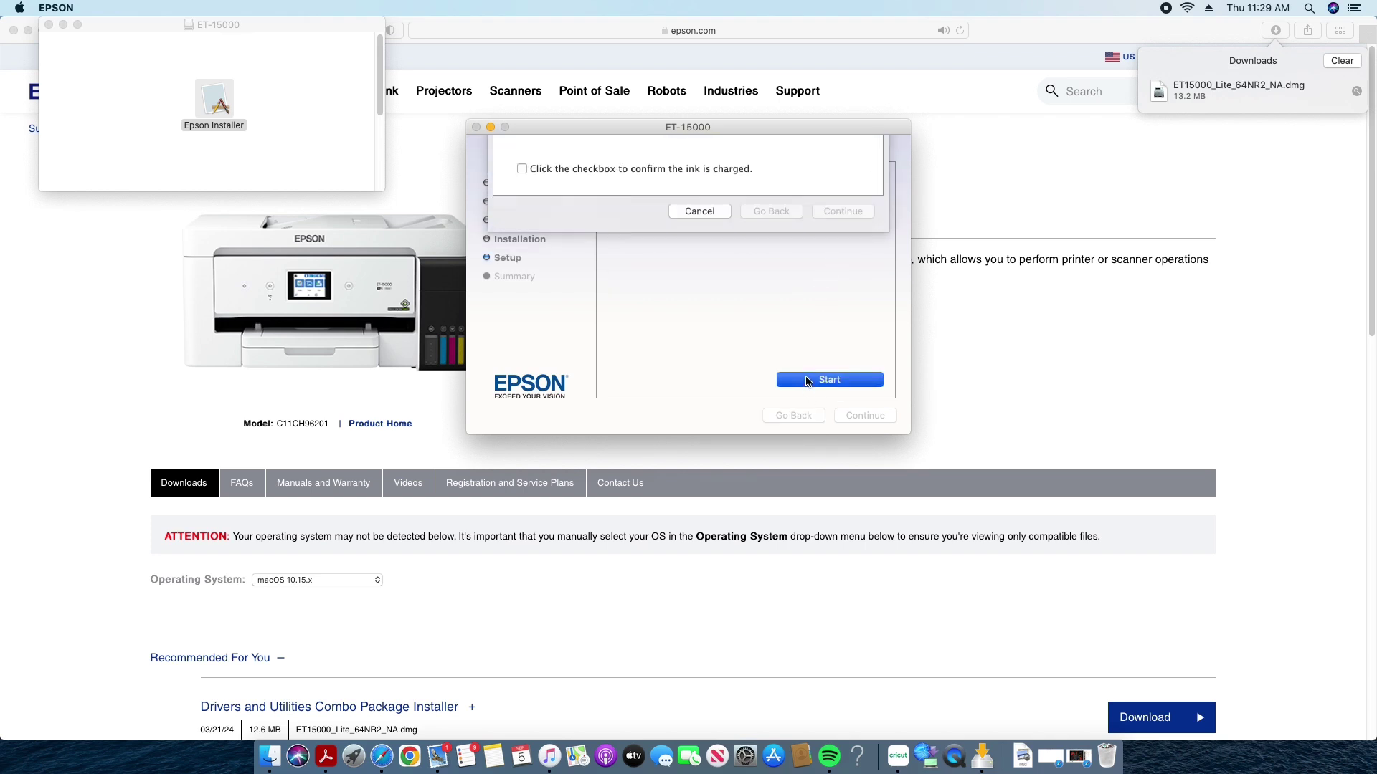
left_click(525, 367)
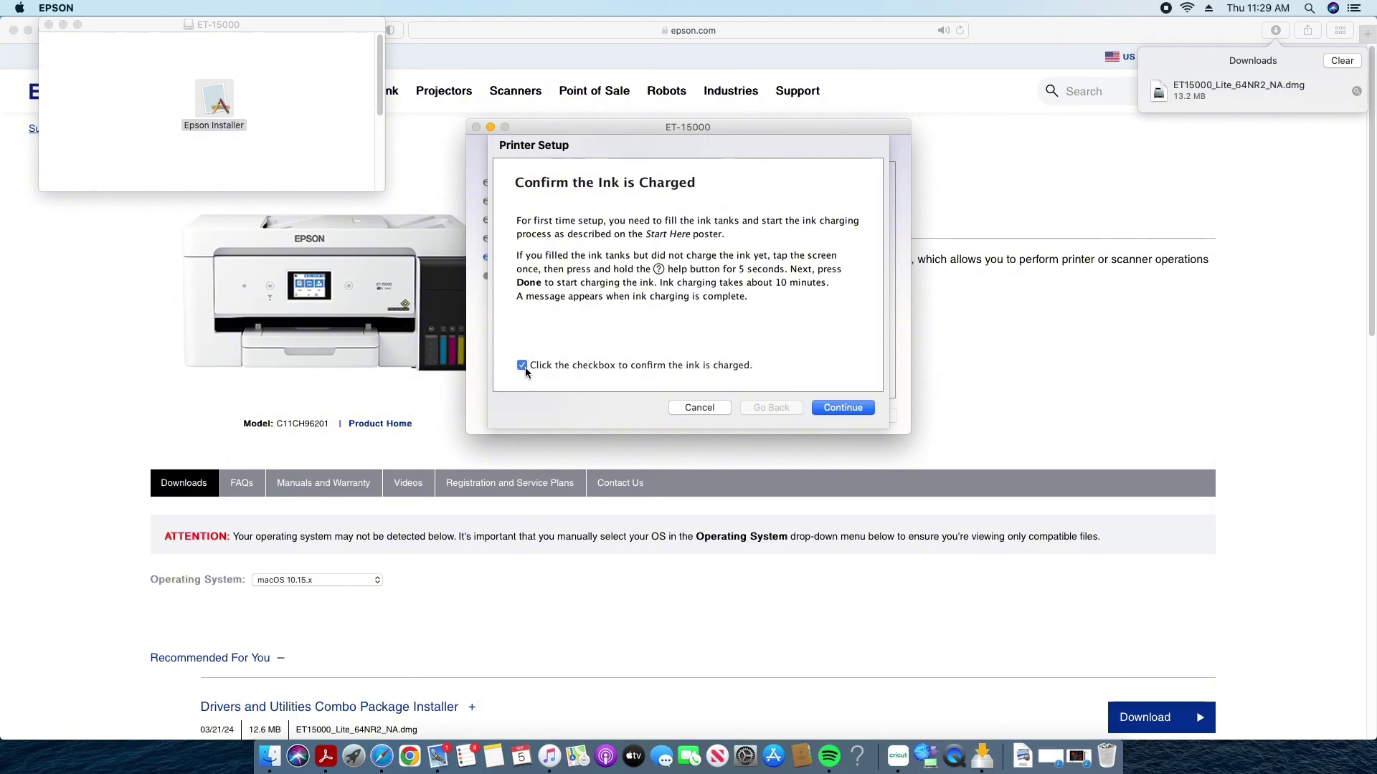
left_click(832, 407)
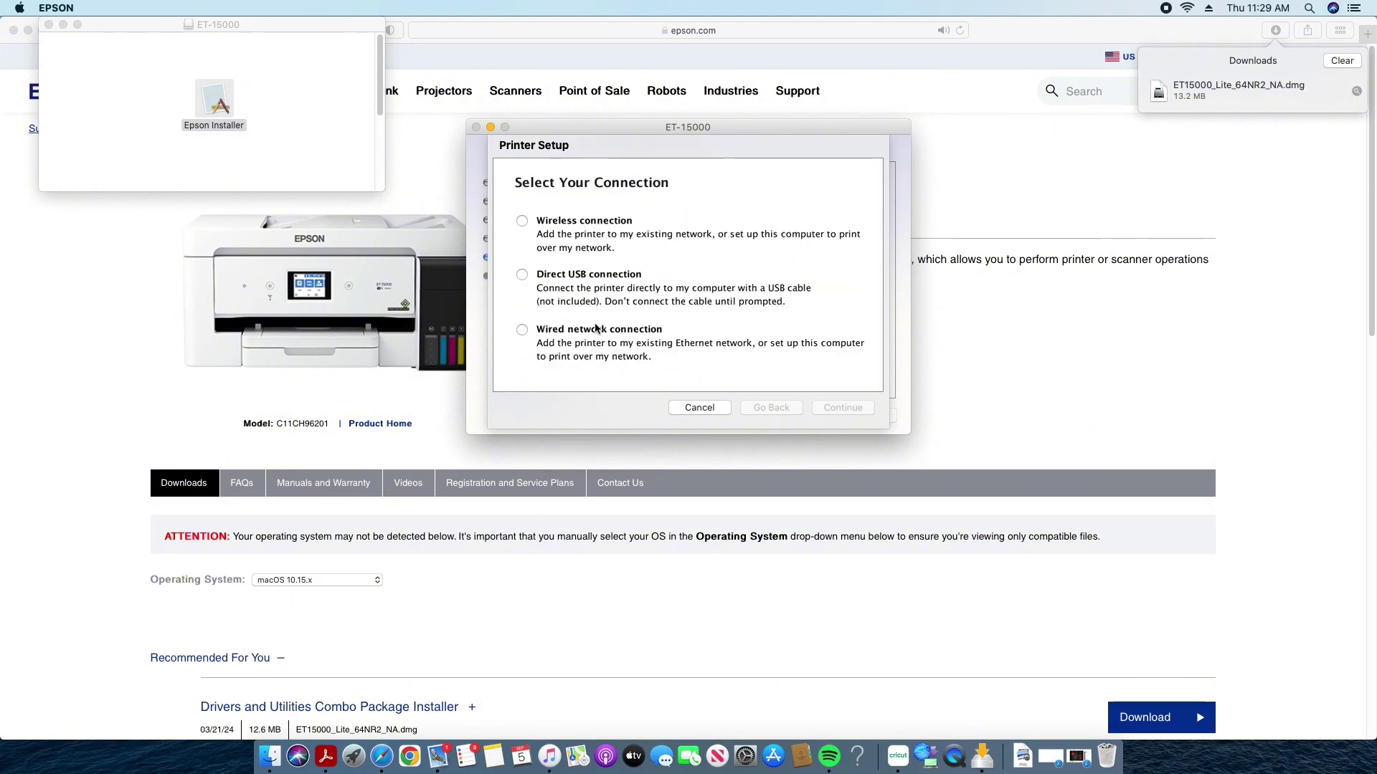
Step: Choose a wireless connection with first-time printer setup and accept the recommended Wi-Fi Auto Connect
left_click(523, 222)
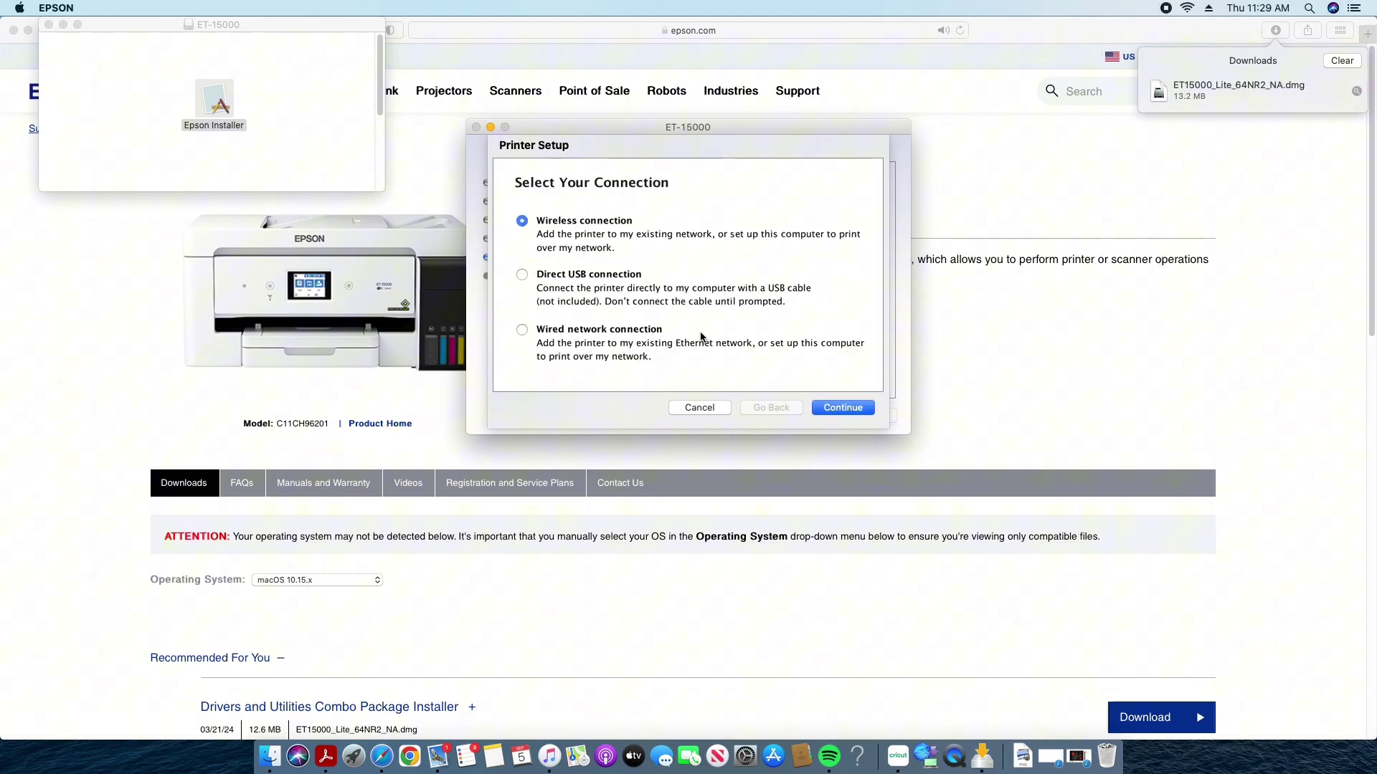
left_click(817, 408)
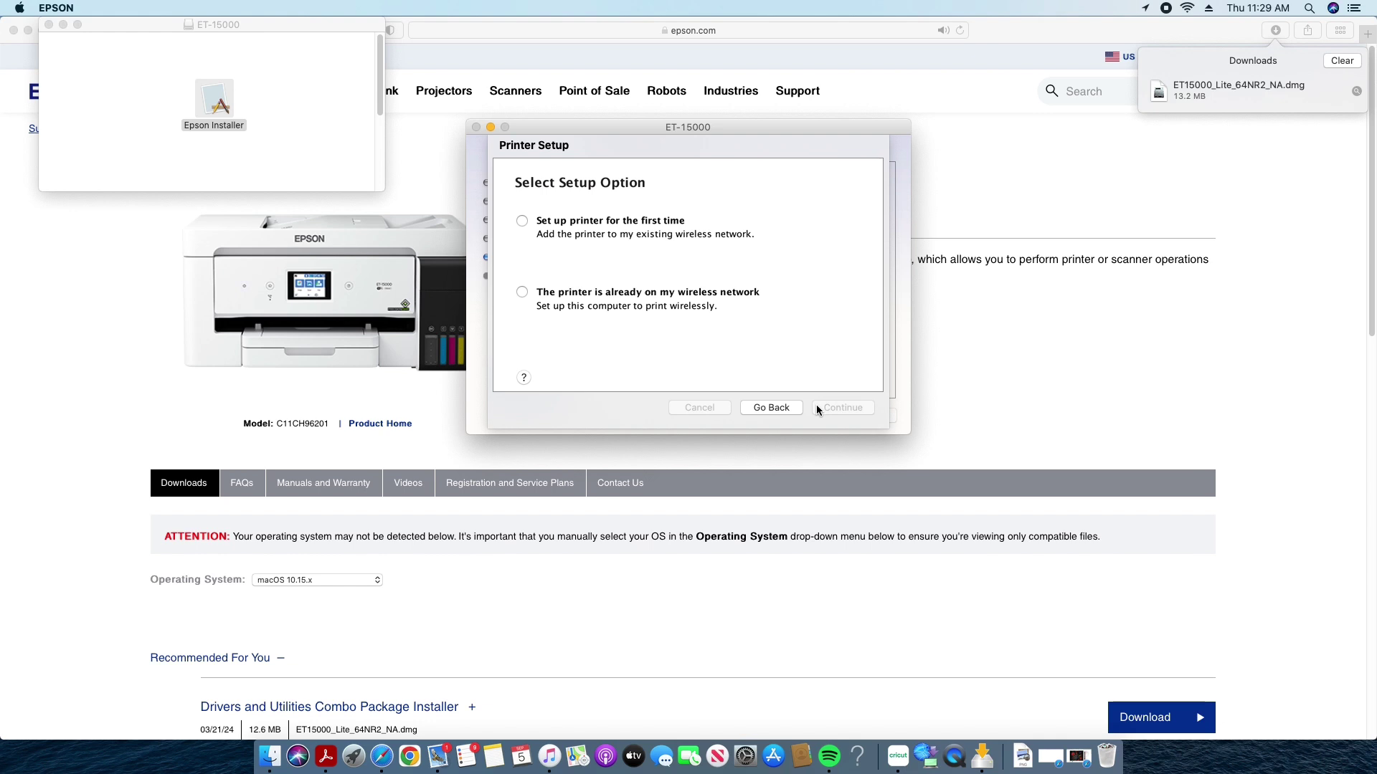
left_click(527, 228)
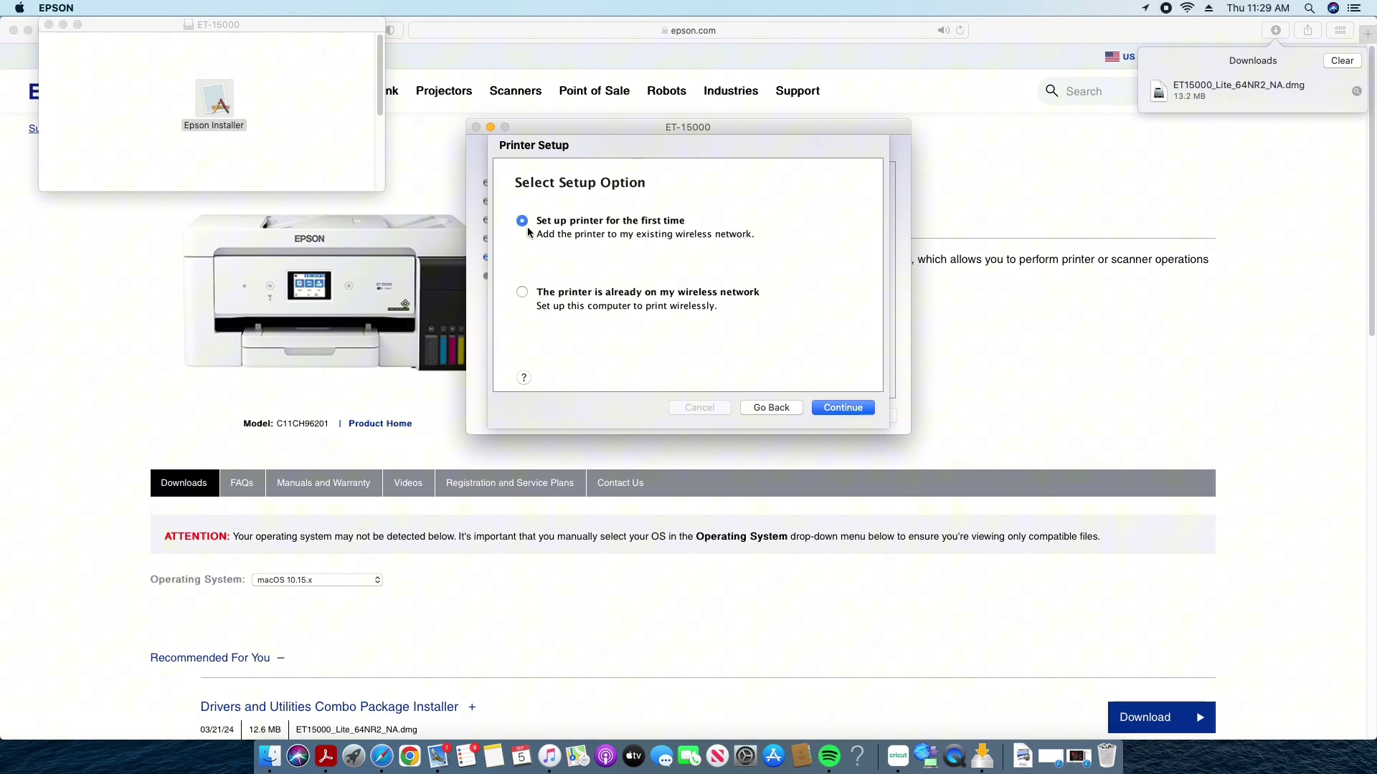
left_click(855, 409)
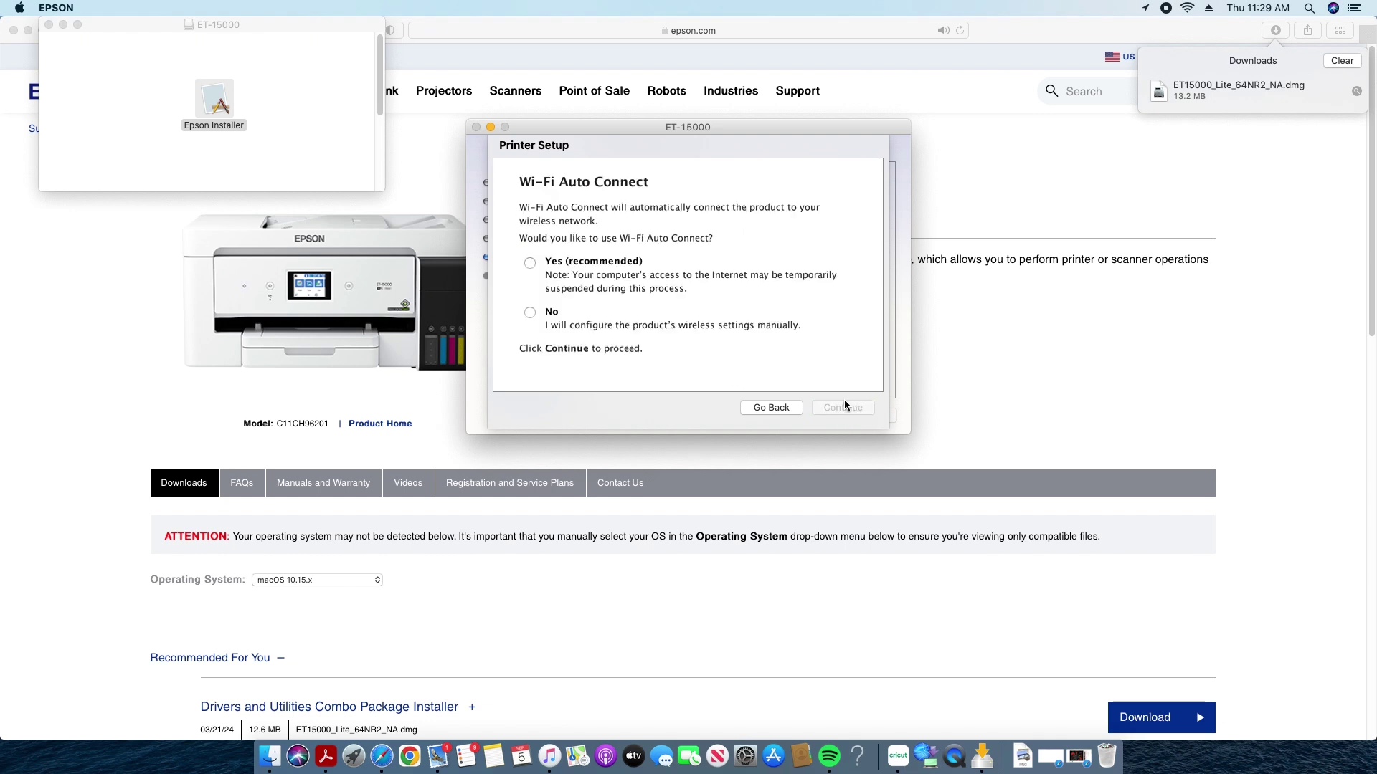
left_click(530, 263)
left_click(839, 407)
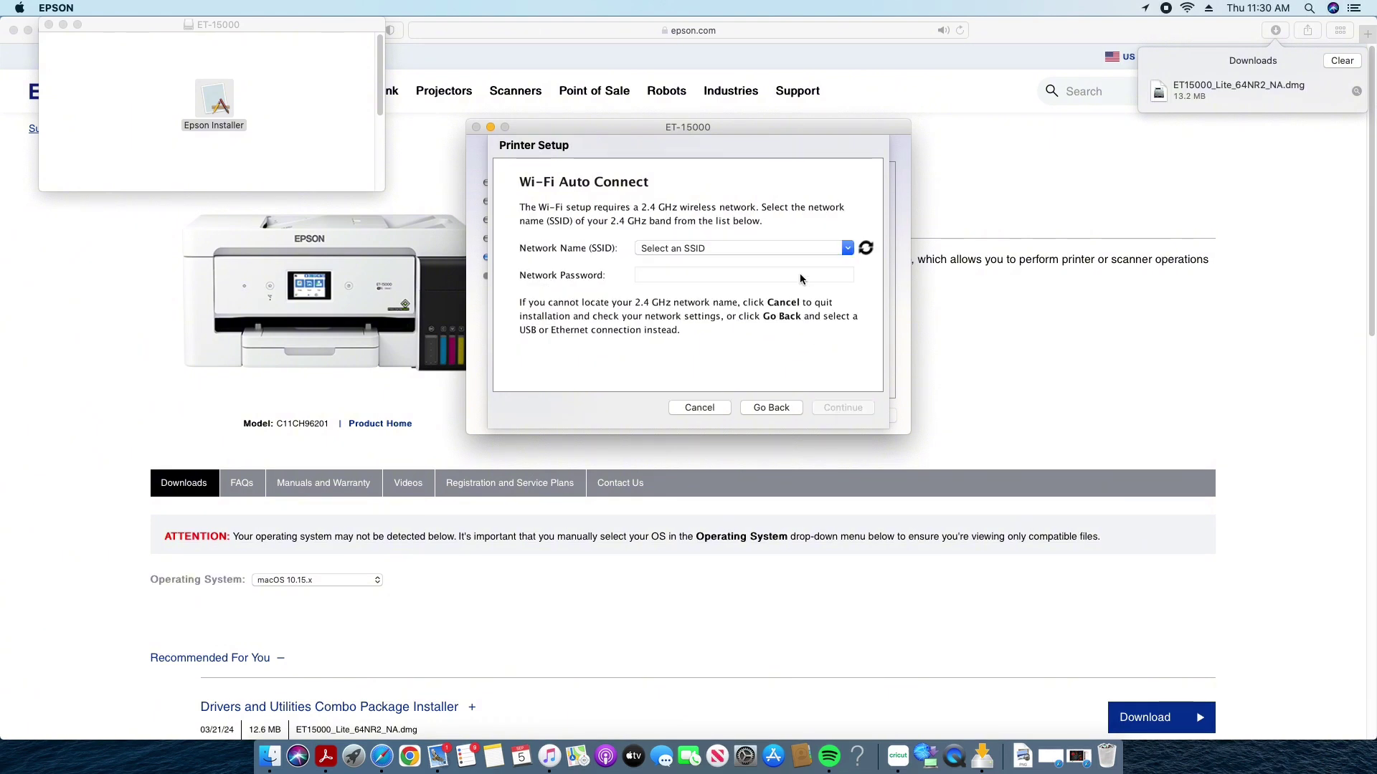
Step: Select the 2.4 GHz Wi-Fi network, enter the network password, and continue to the Wi-Fi connection instructions
left_click(802, 248)
left_click(819, 247)
left_click(819, 247)
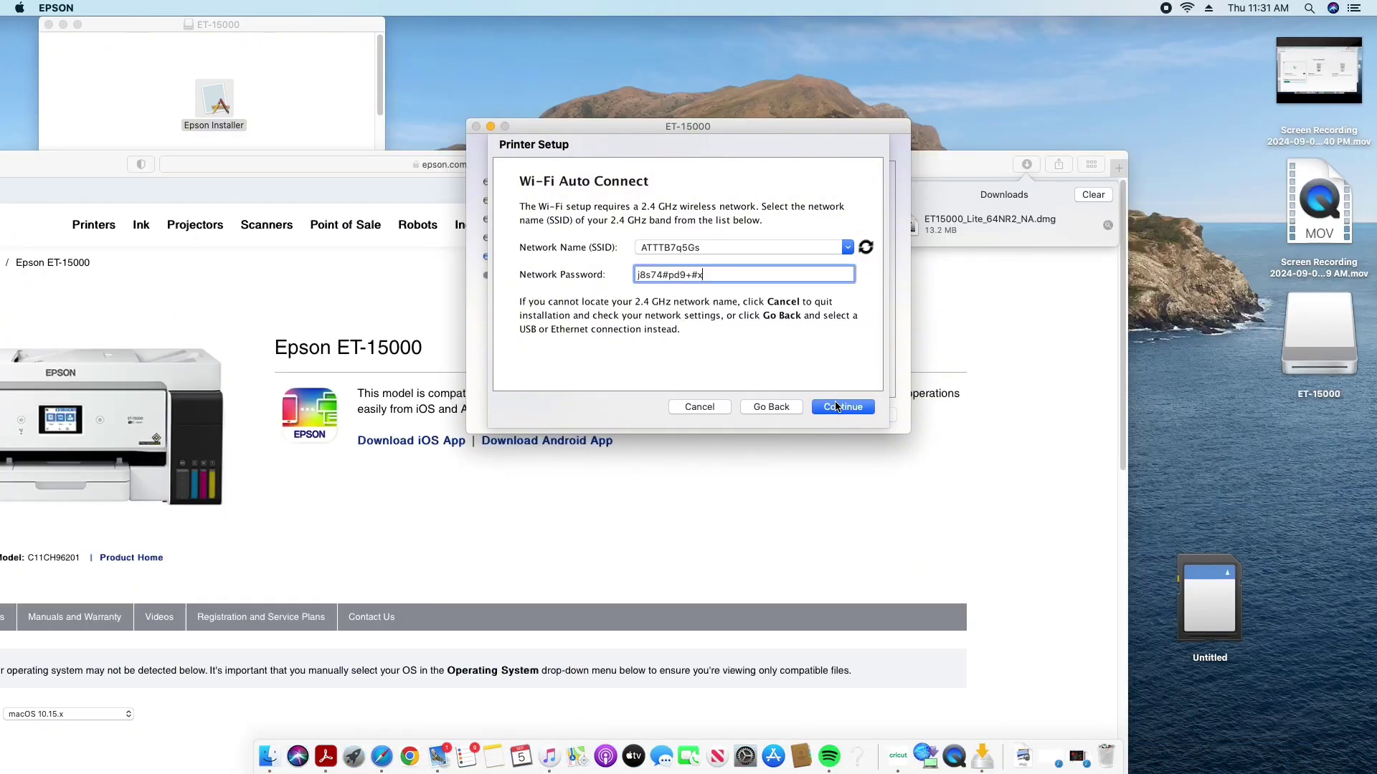
left_click(835, 407)
left_click(833, 406)
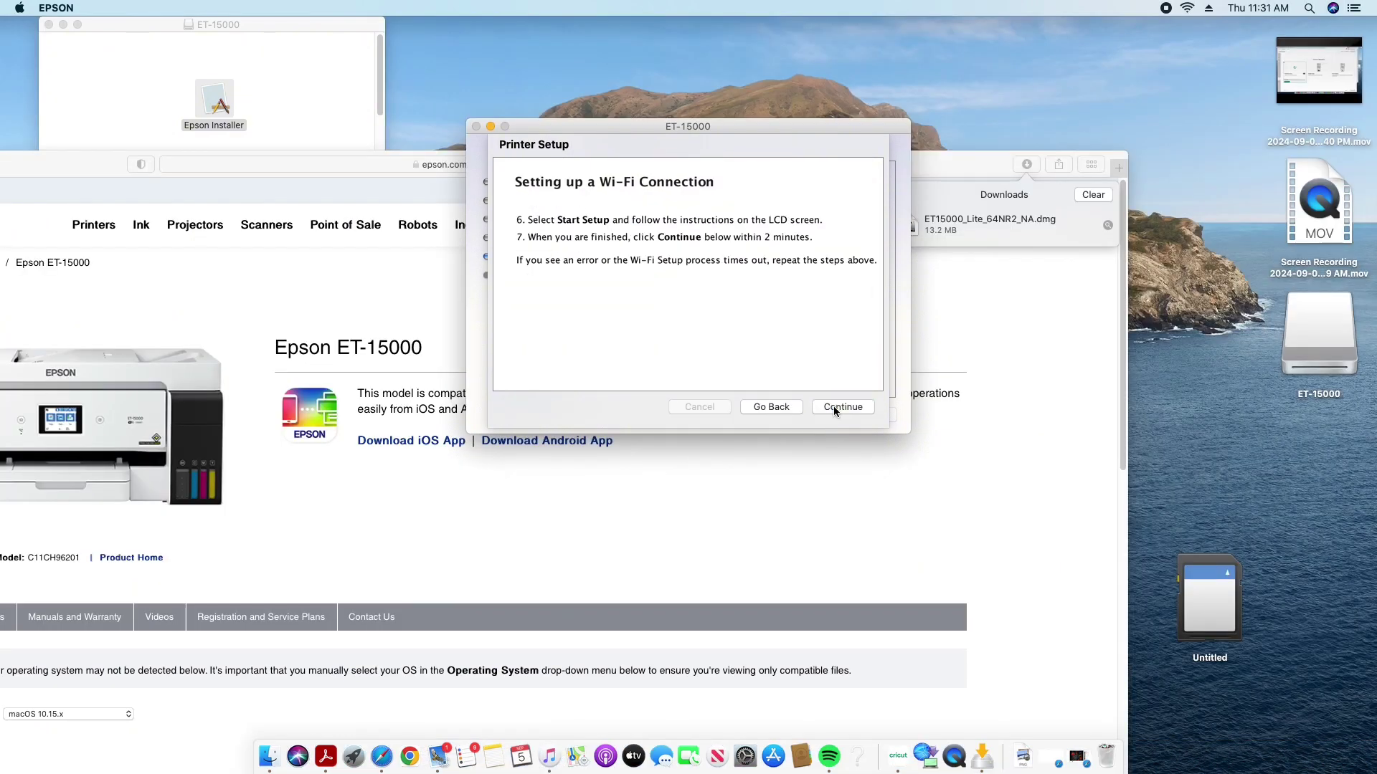
Step: Finish the Wi-Fi Auto Connect attempt and choose the printer's control panel as the wireless network setup method
left_click(833, 406)
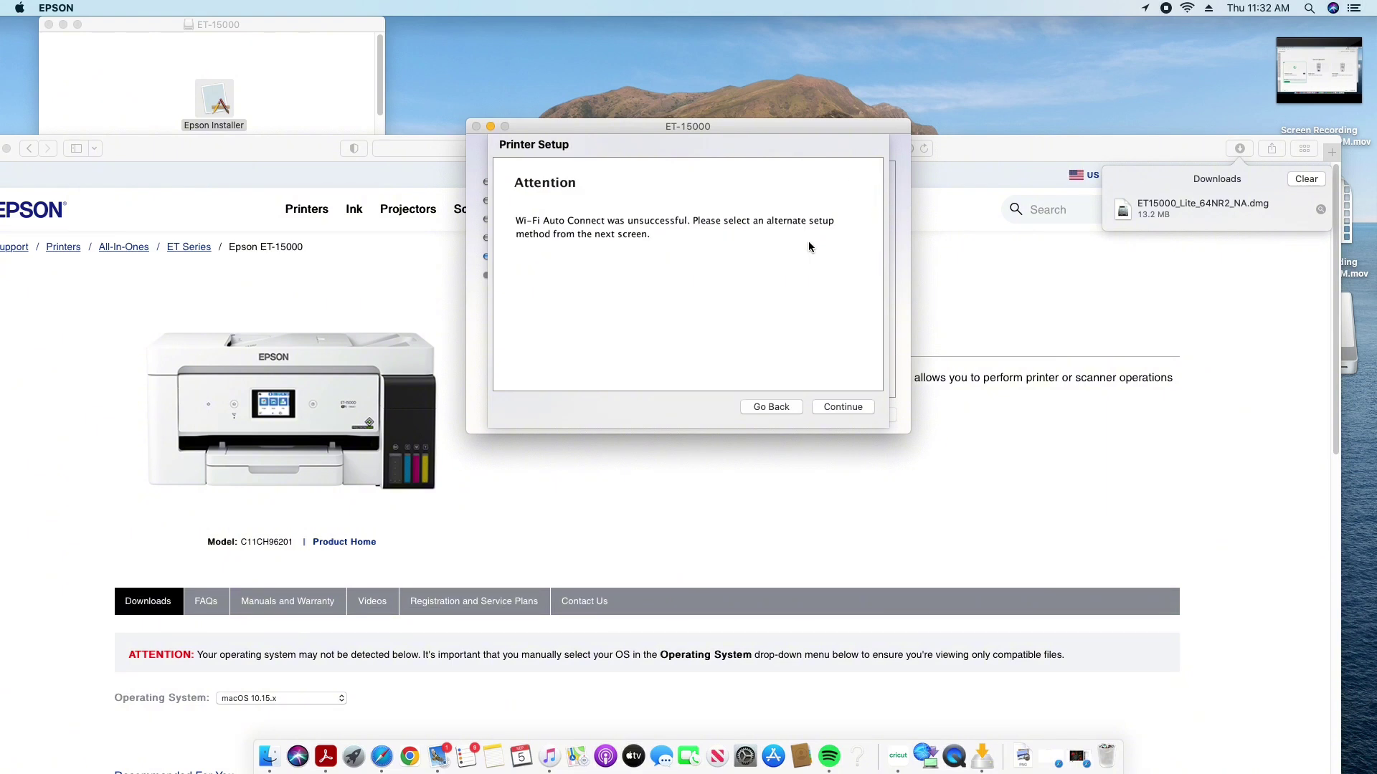
left_click(839, 412)
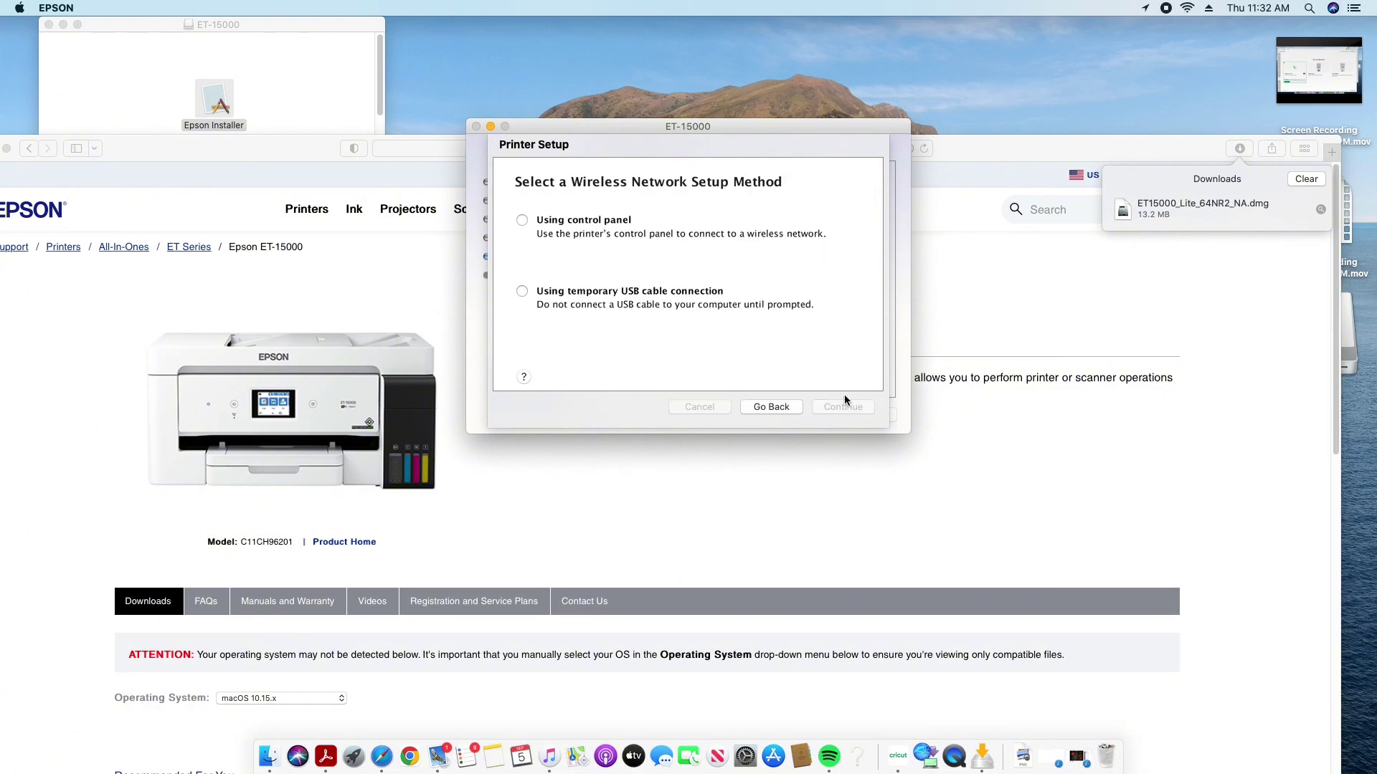
left_click(522, 220)
left_click(859, 410)
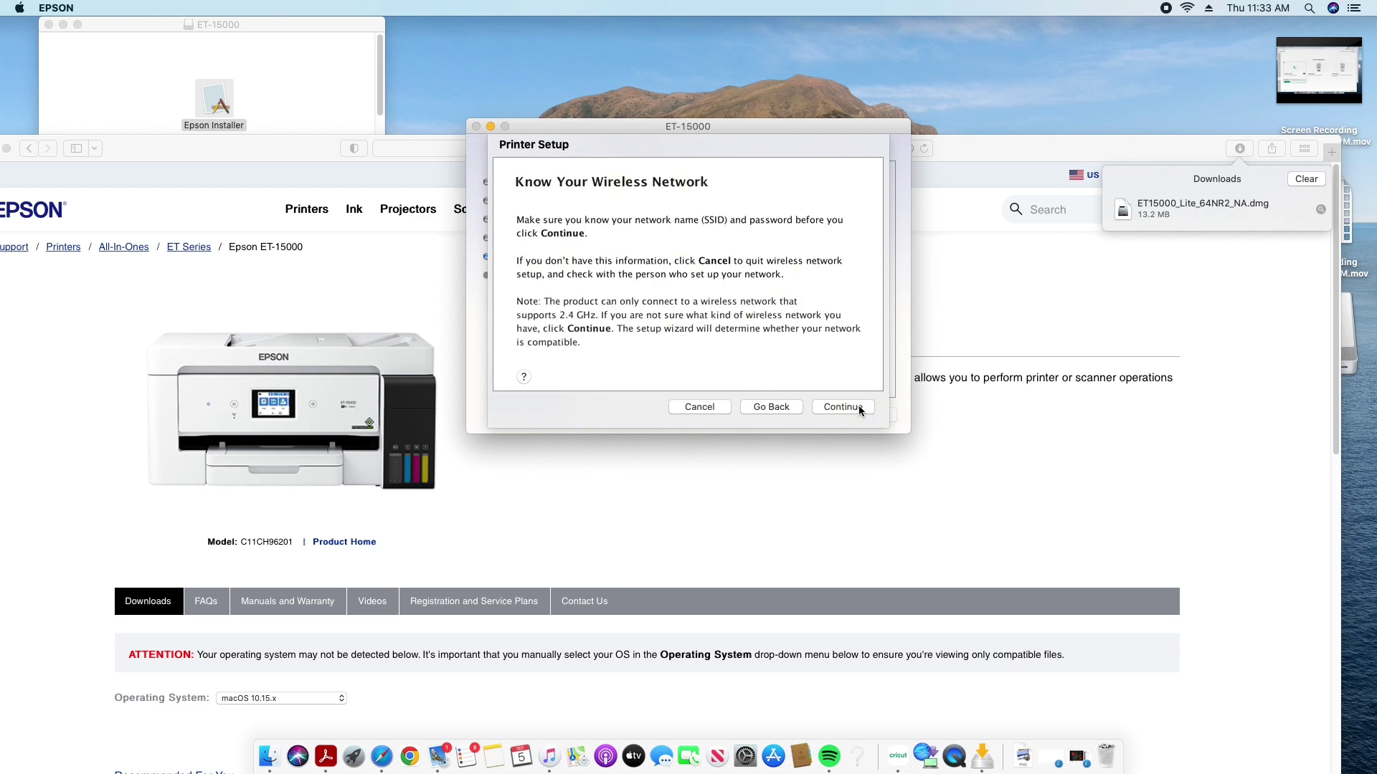
Step: Continue through the wireless setup and password instructions to the wireless connection verification
left_click(858, 406)
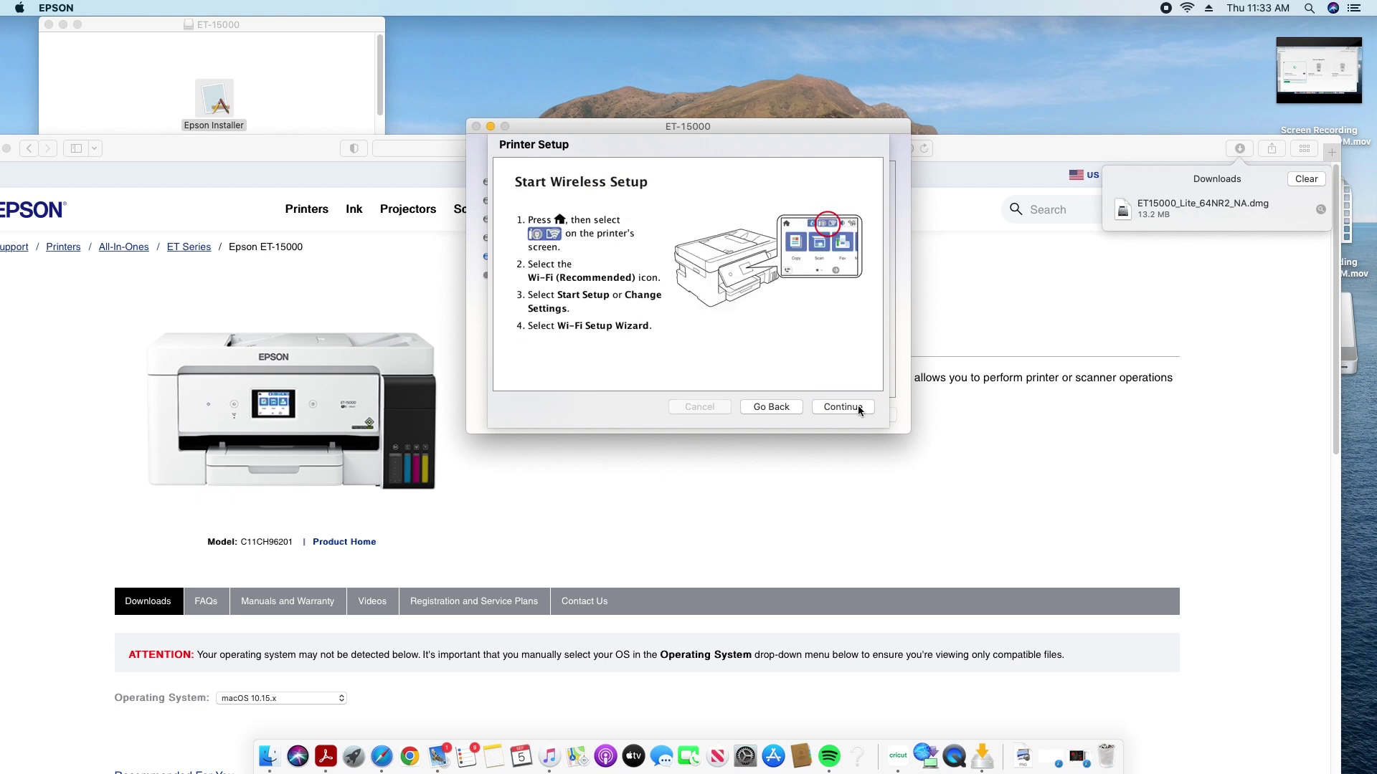
left_click(857, 405)
left_click(834, 406)
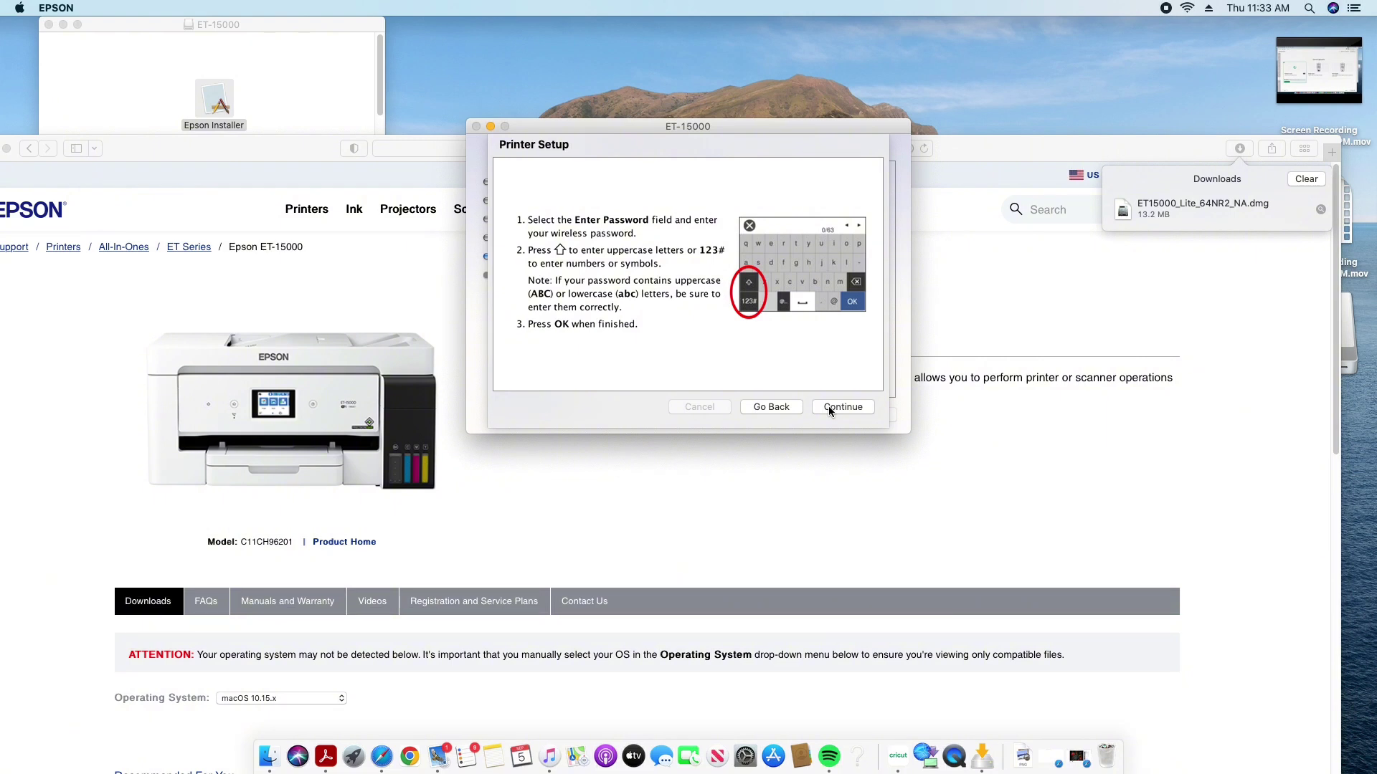
left_click(828, 407)
left_click(829, 411)
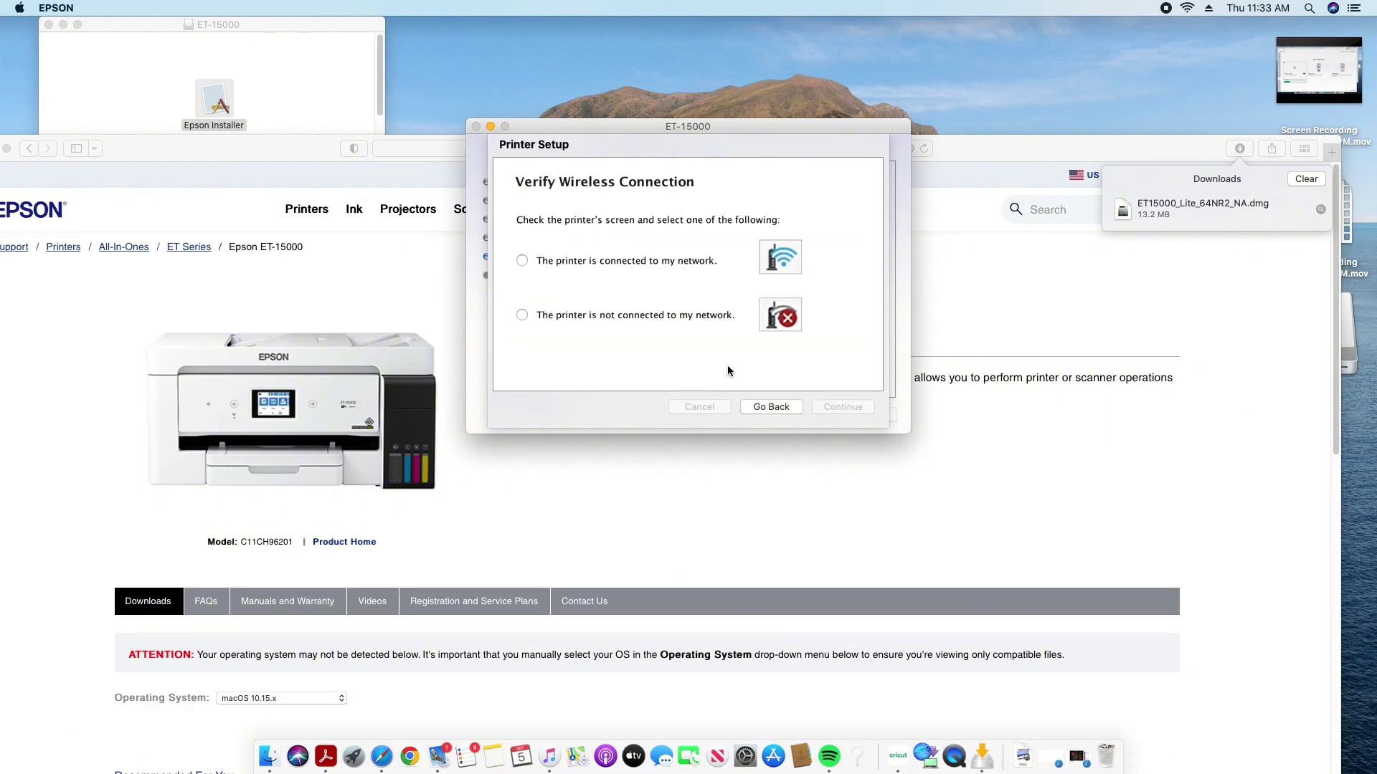
Step: Try verifying the printer as connected to the network, switch the answer to not connected, and close the installer
left_click(522, 260)
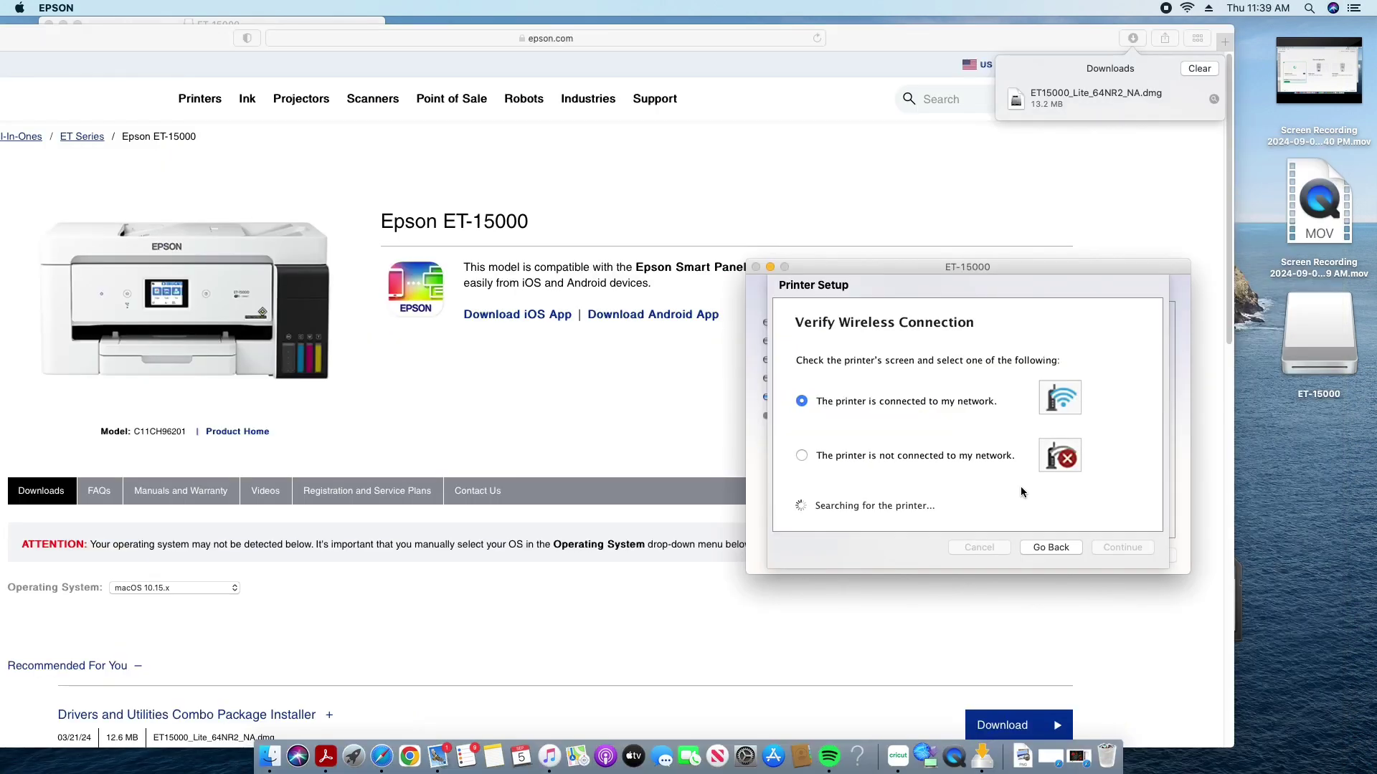
left_click(994, 458)
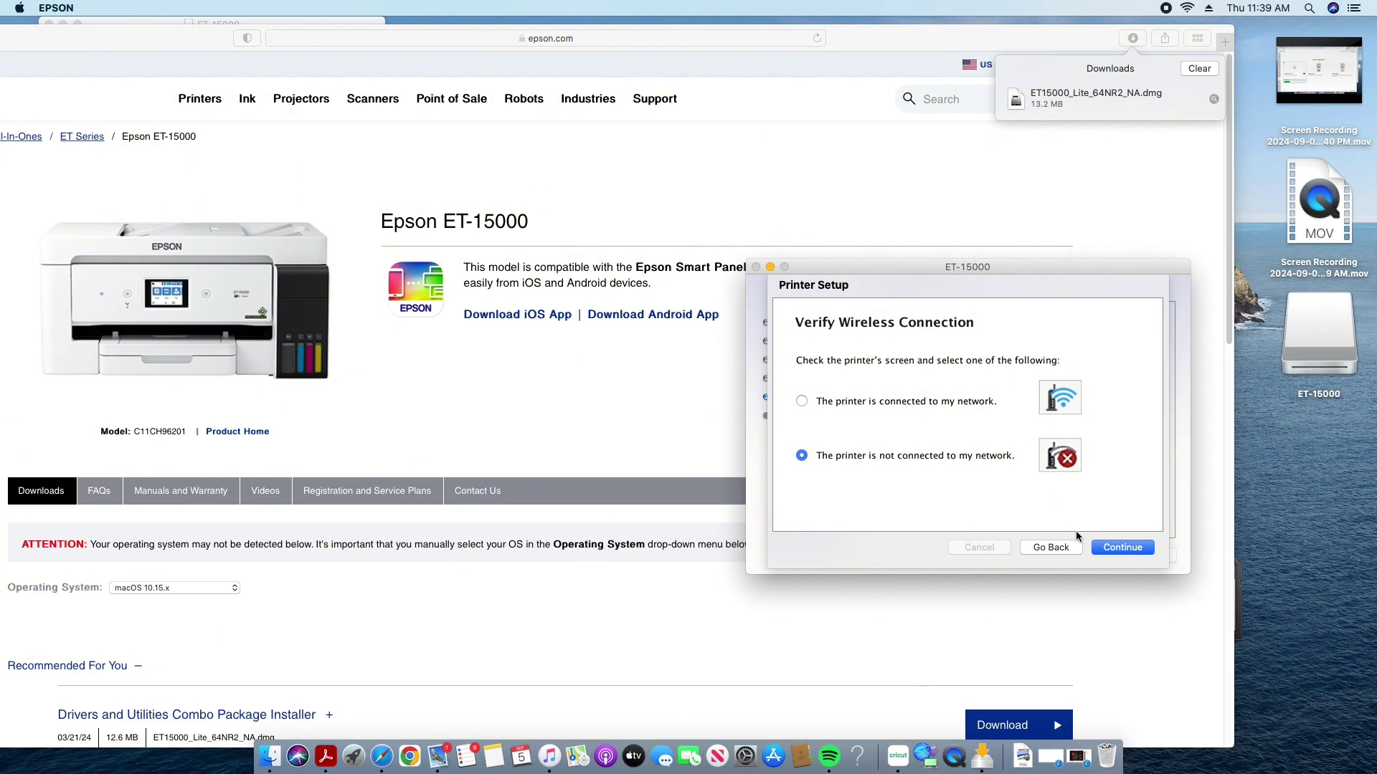
left_click(1105, 551)
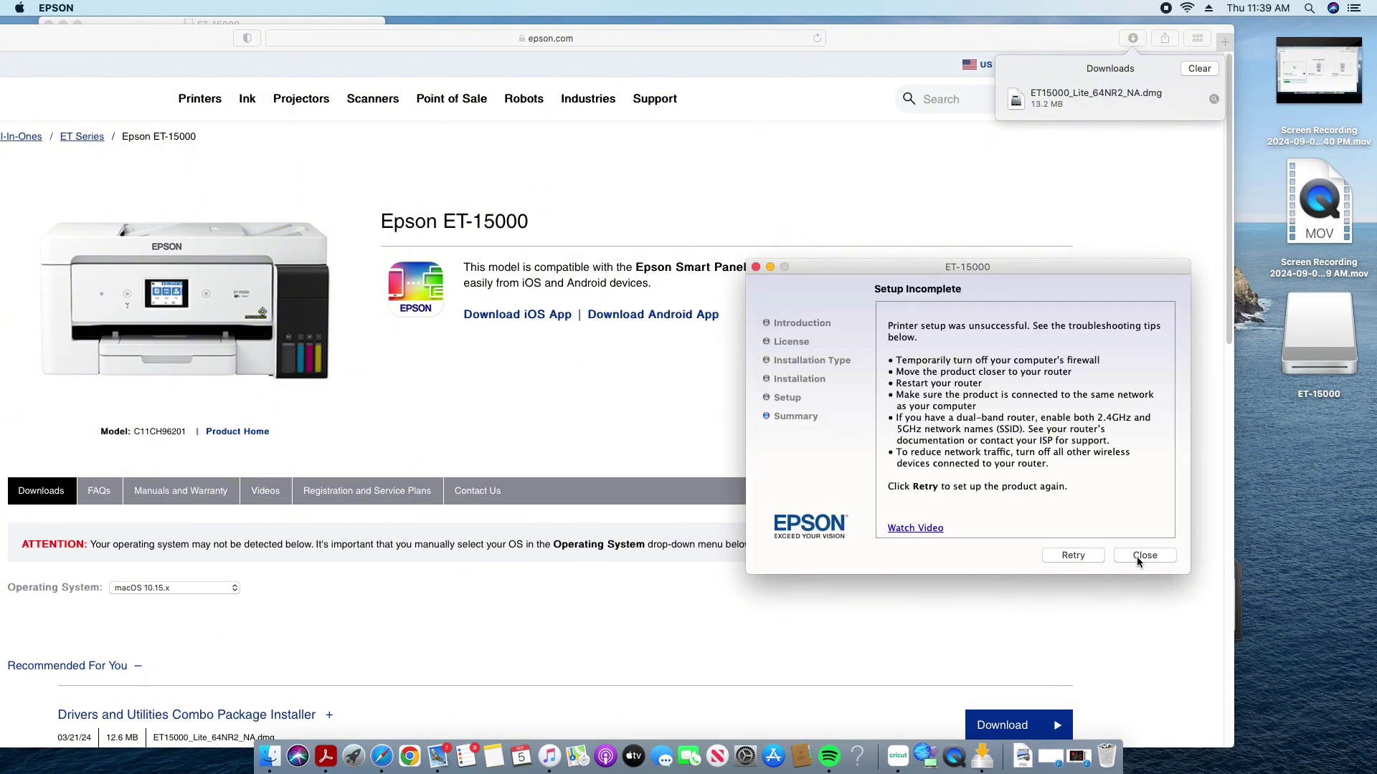
left_click(1137, 557)
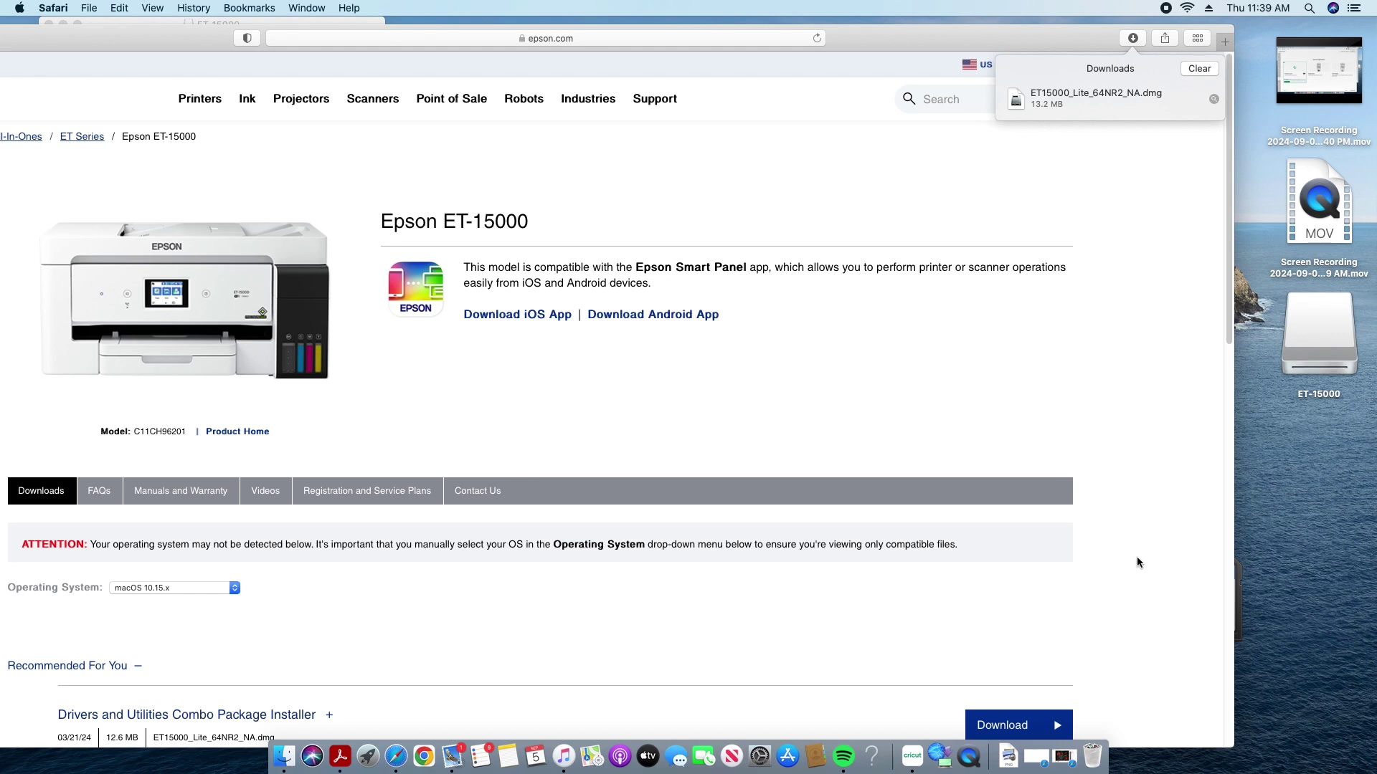
Step: Open the print dialog for the Epson support page and select the nearby EPSON ET-15000 Series printer
left_click_drag(884, 49, 968, 43)
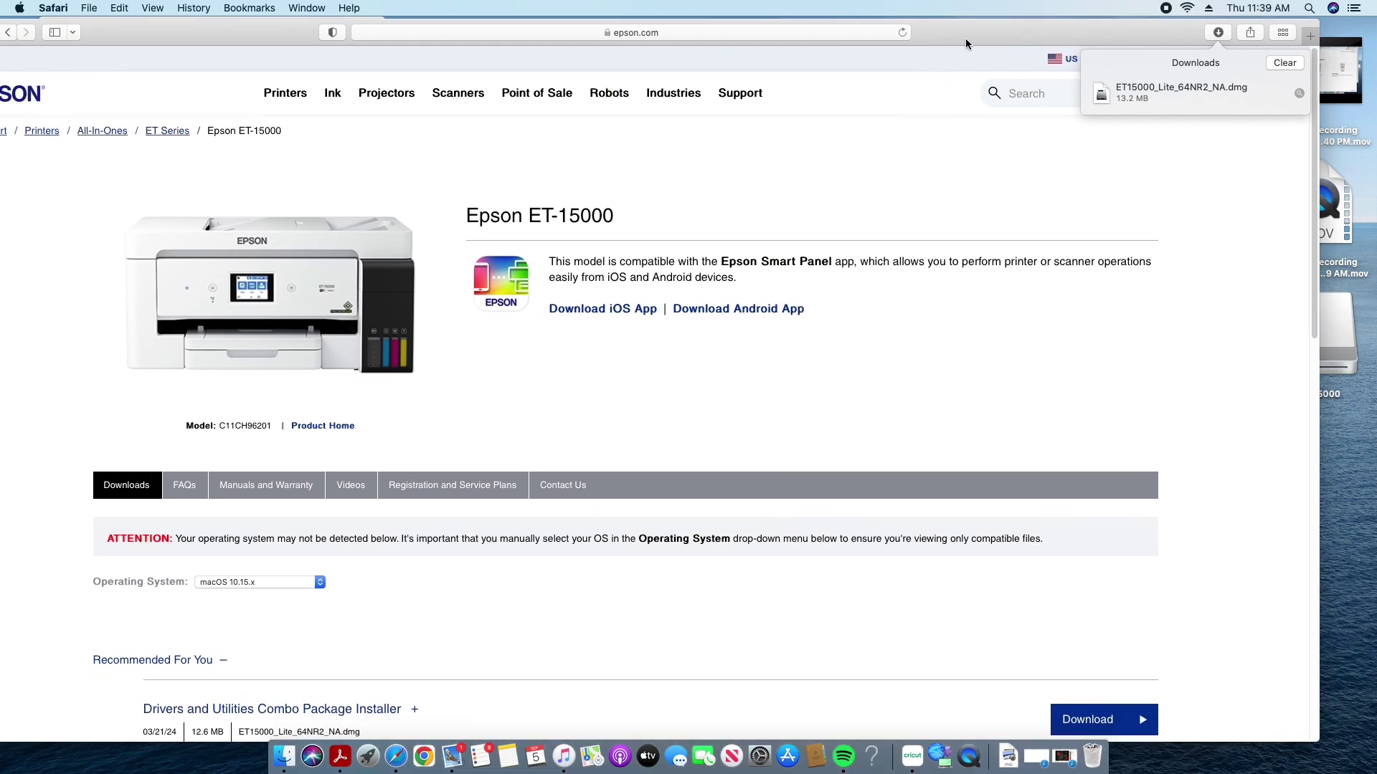
left_click(89, 8)
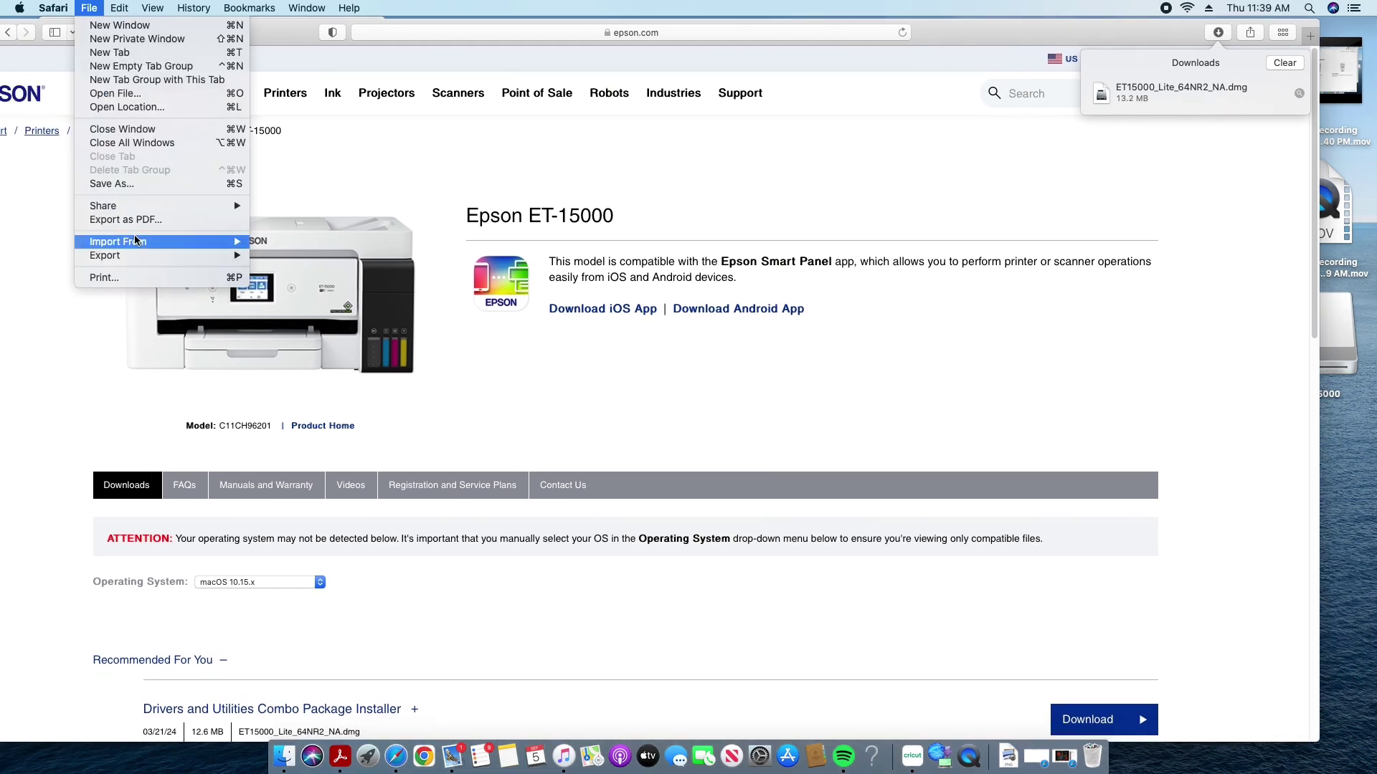
left_click(104, 277)
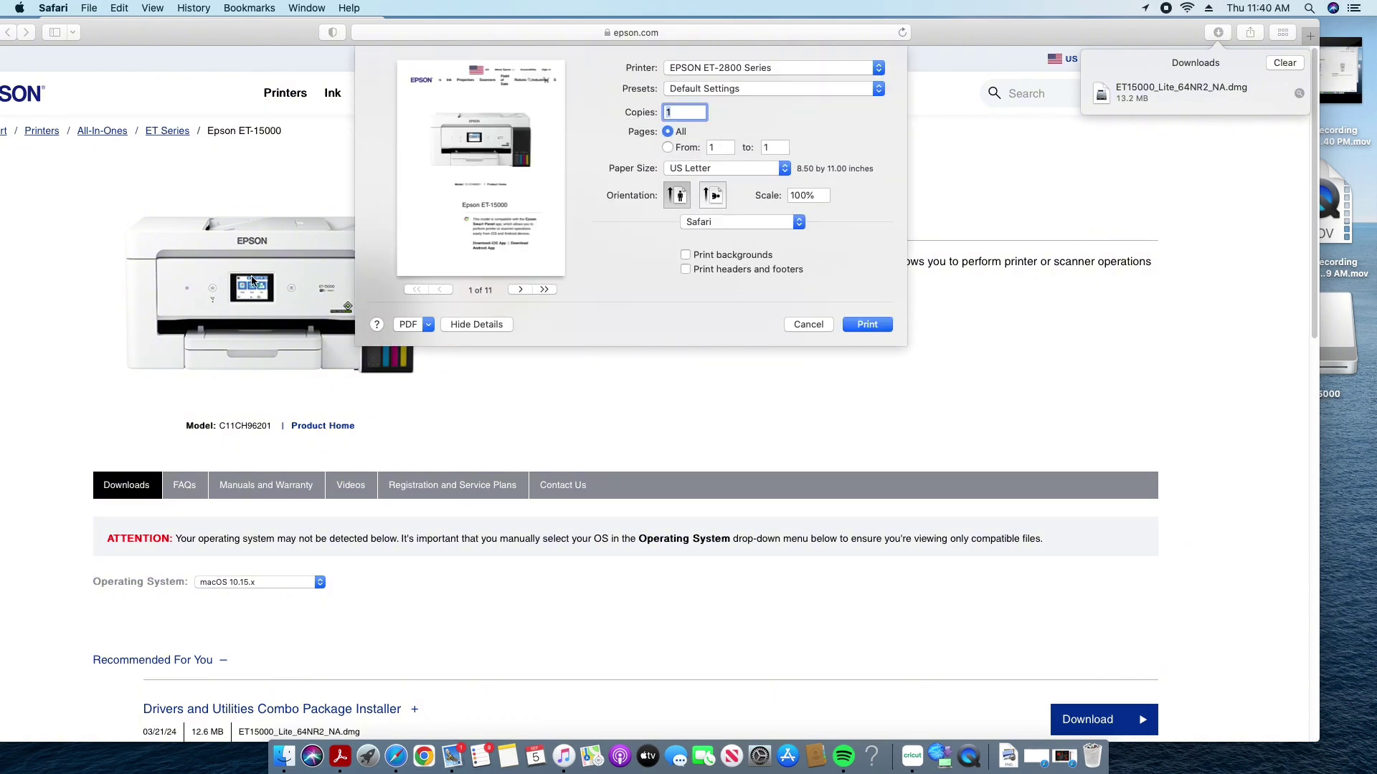
left_click(679, 67)
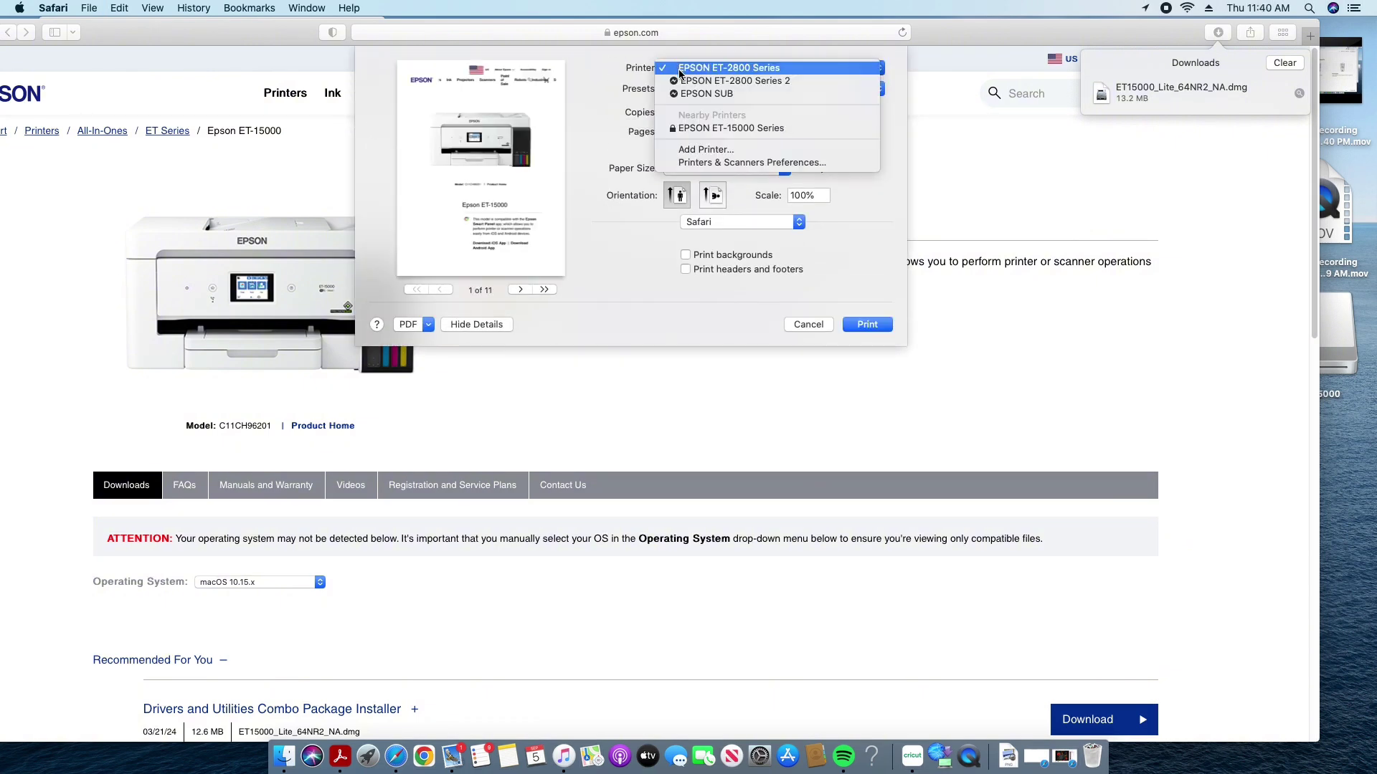
left_click(691, 129)
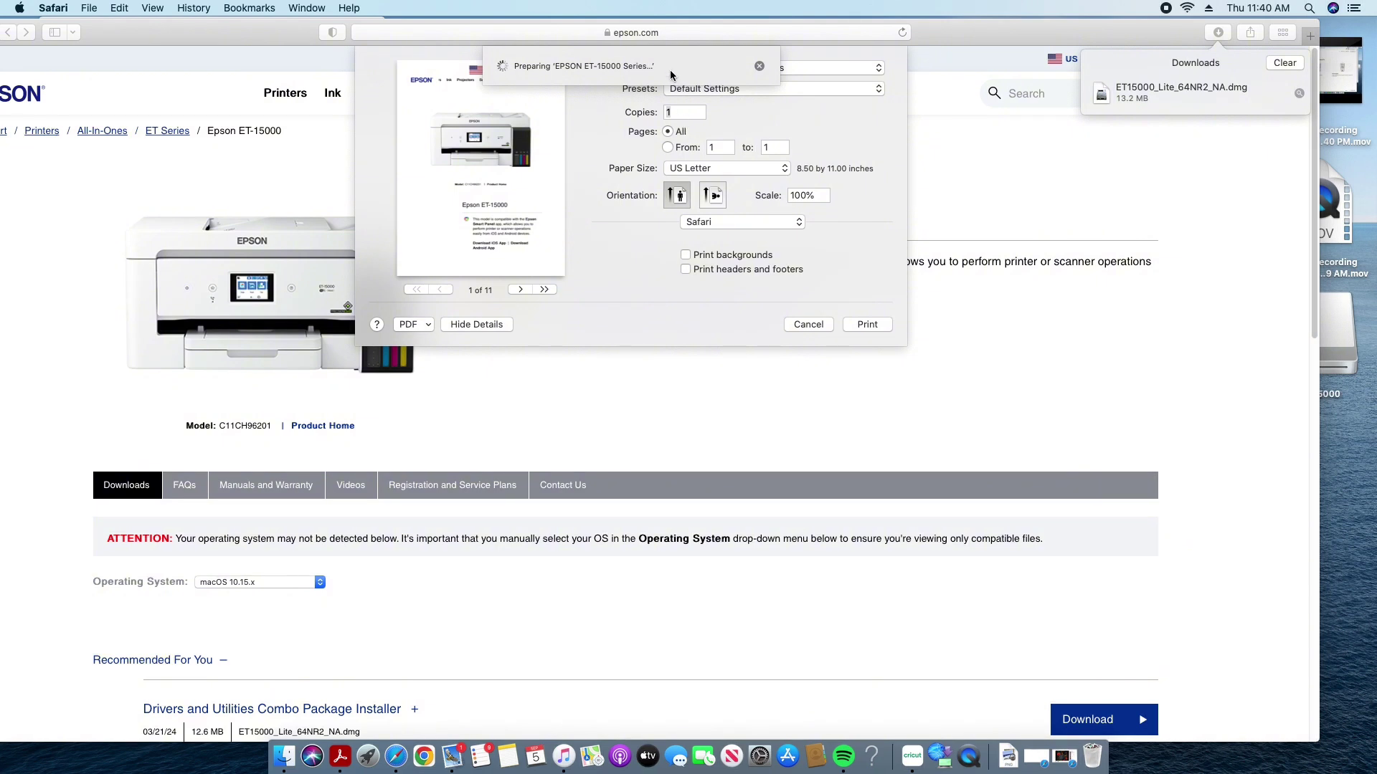
key("XF86AudioRaiseVolume")
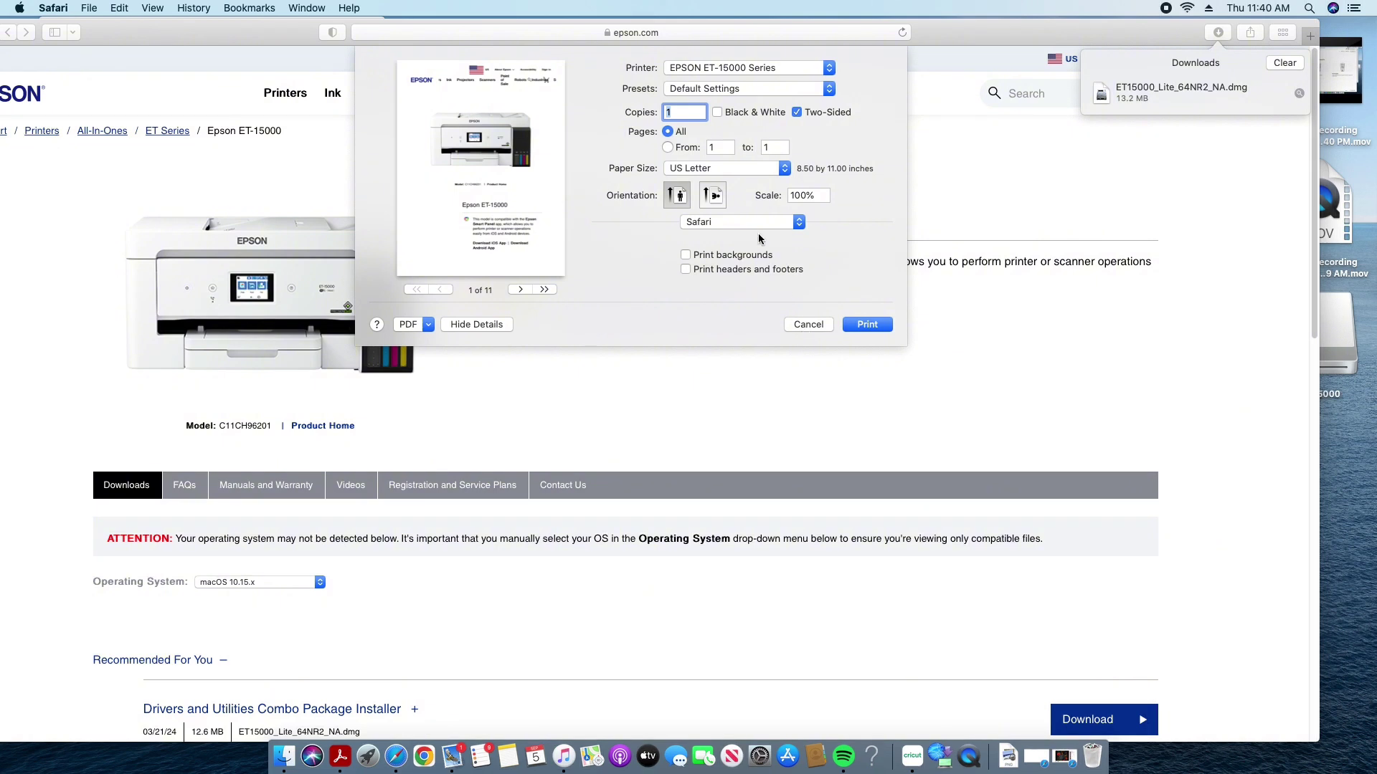
Step: Check the paper size and the available print option categories for the ET-15000, and cancel printing
left_click(742, 170)
left_click(833, 227)
left_click(759, 223)
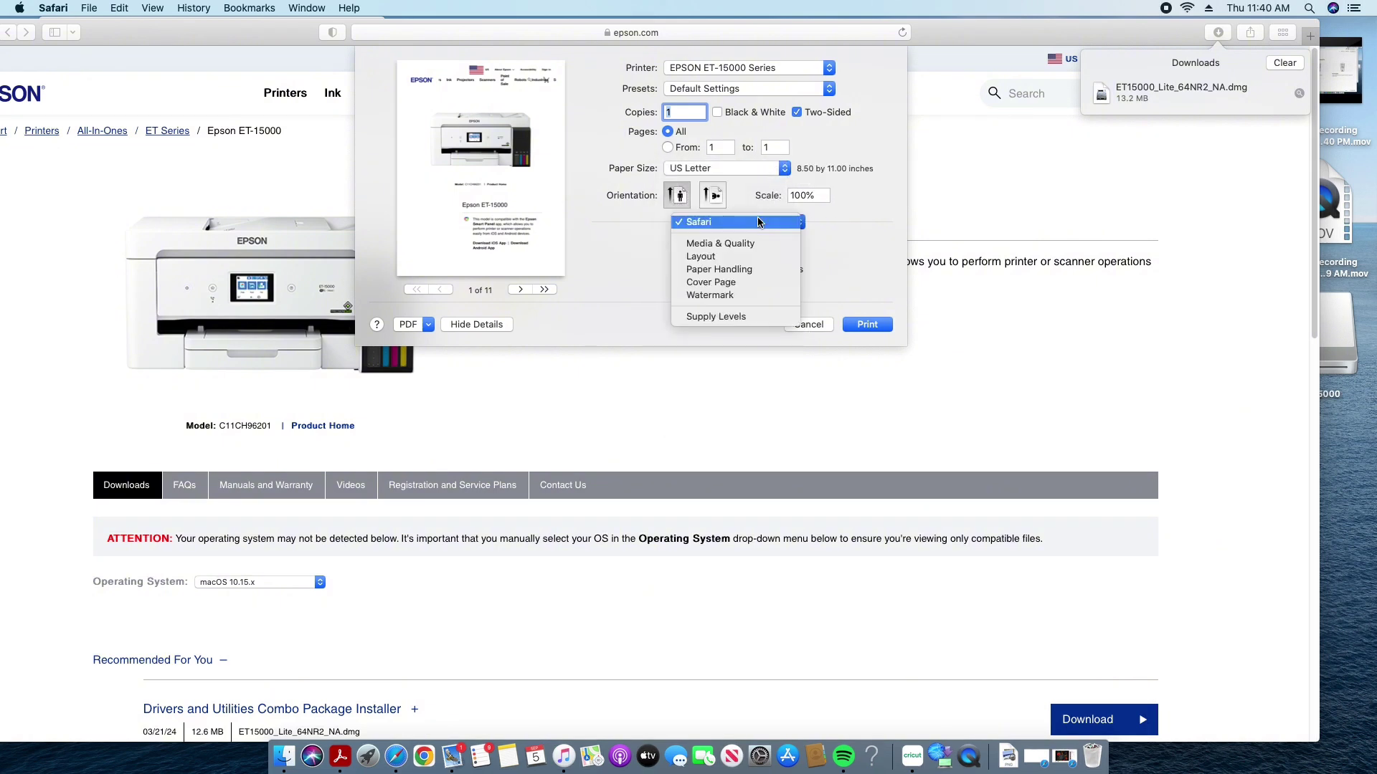
left_click(807, 329)
left_click(808, 326)
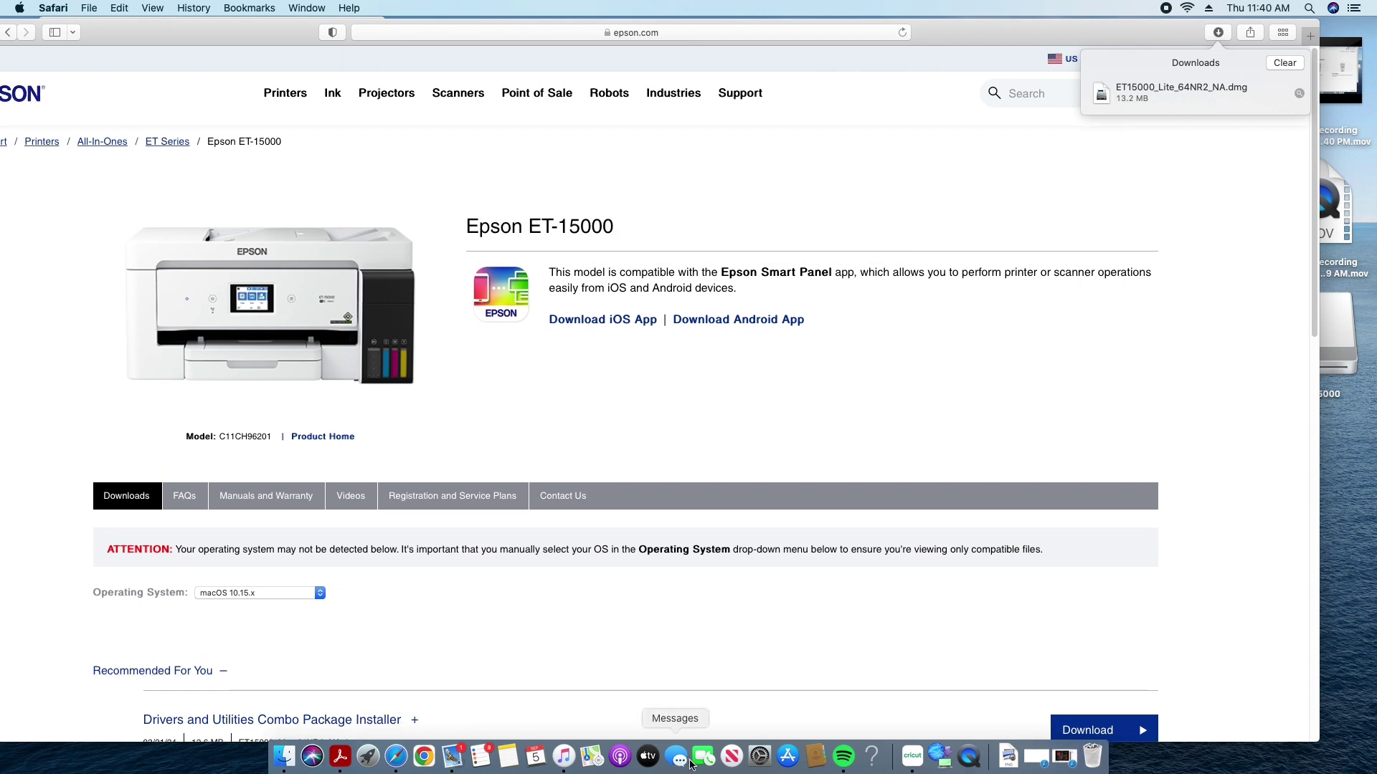
Step: Delete the EPSON ET-15000 Series fax and the AirPrint version of the printer in the Printers & Scanners preferences
left_click(759, 756)
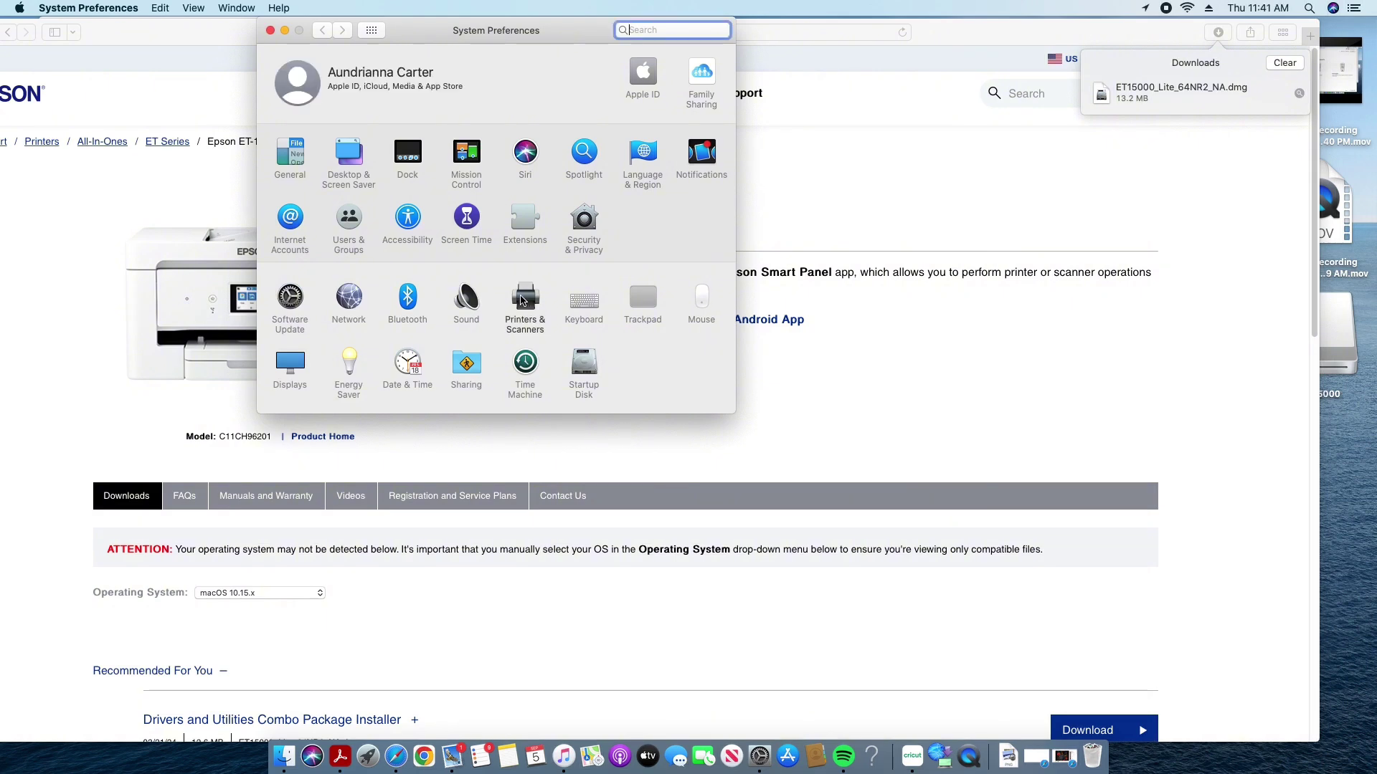
left_click(522, 301)
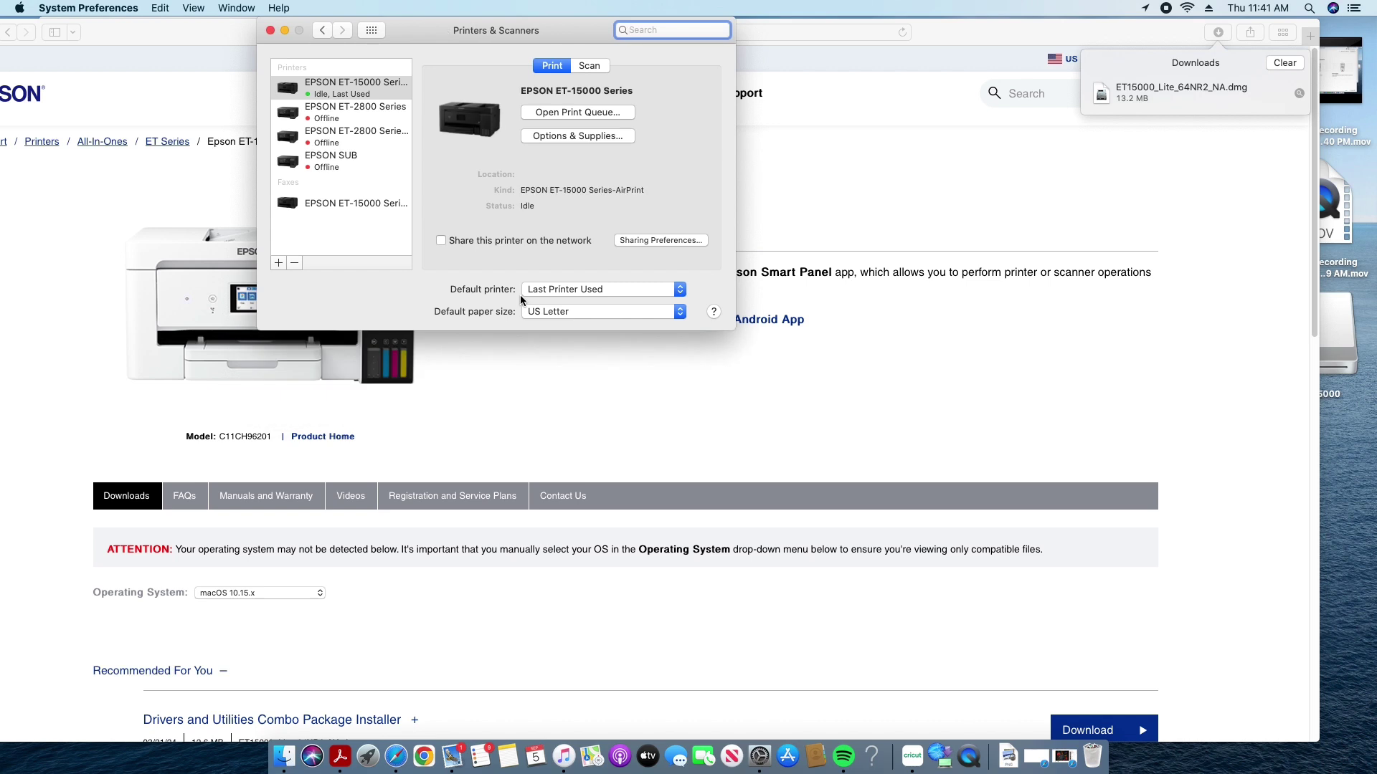
left_click(345, 204)
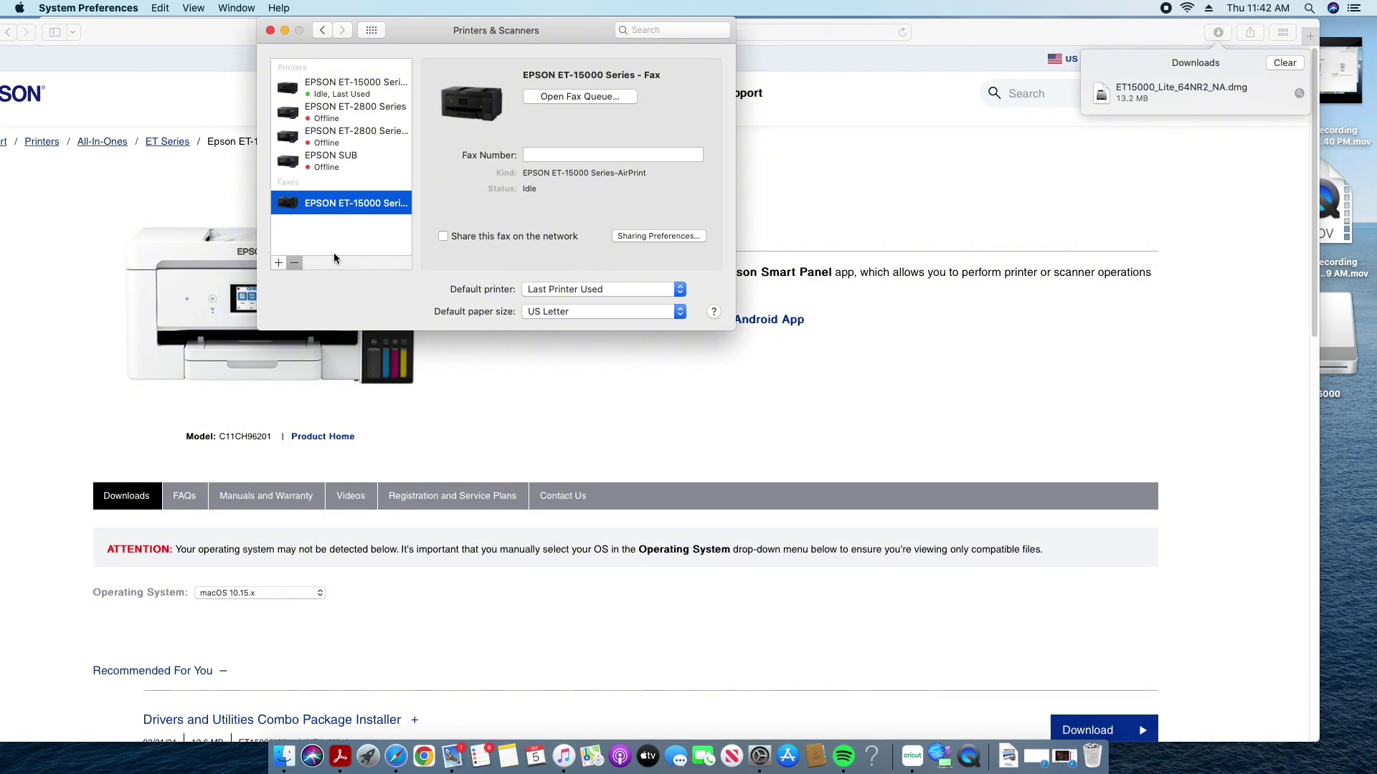
left_click(565, 117)
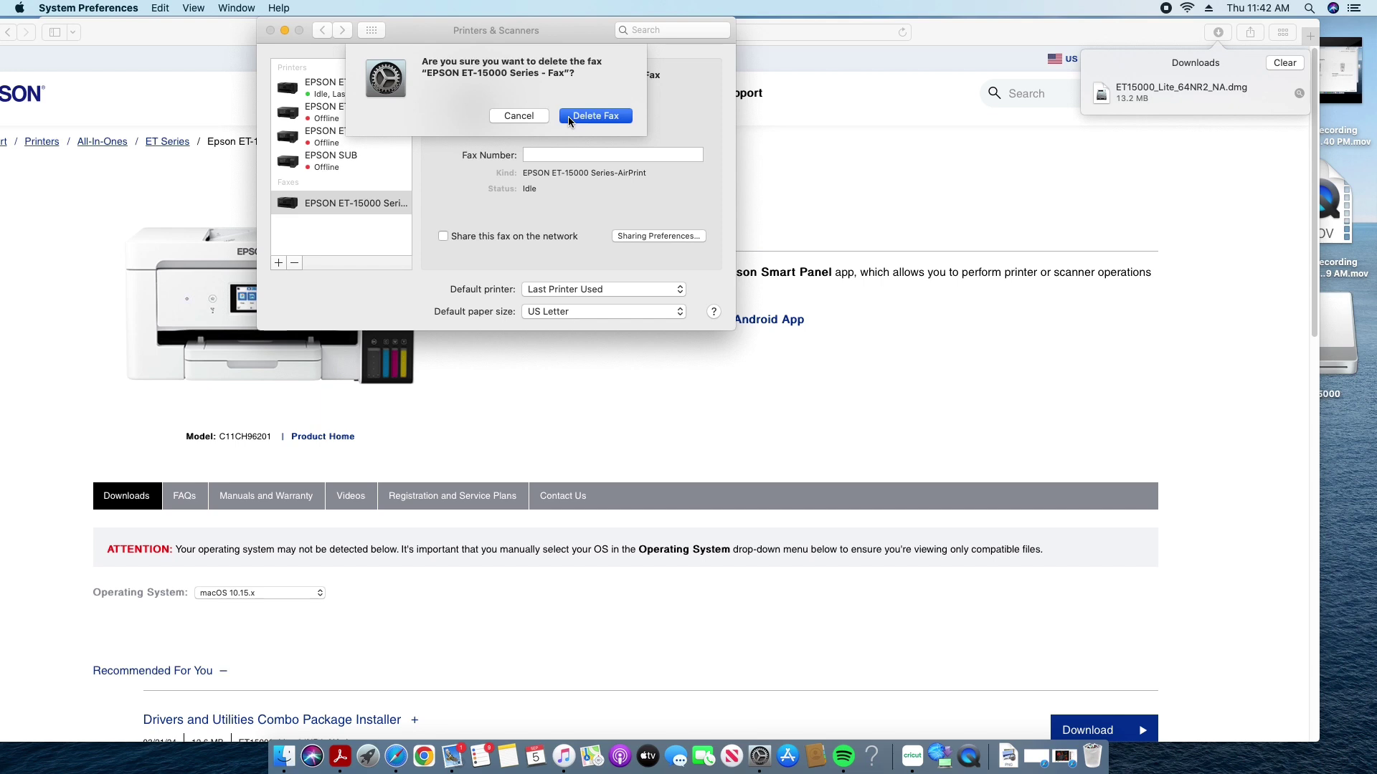
left_click(568, 117)
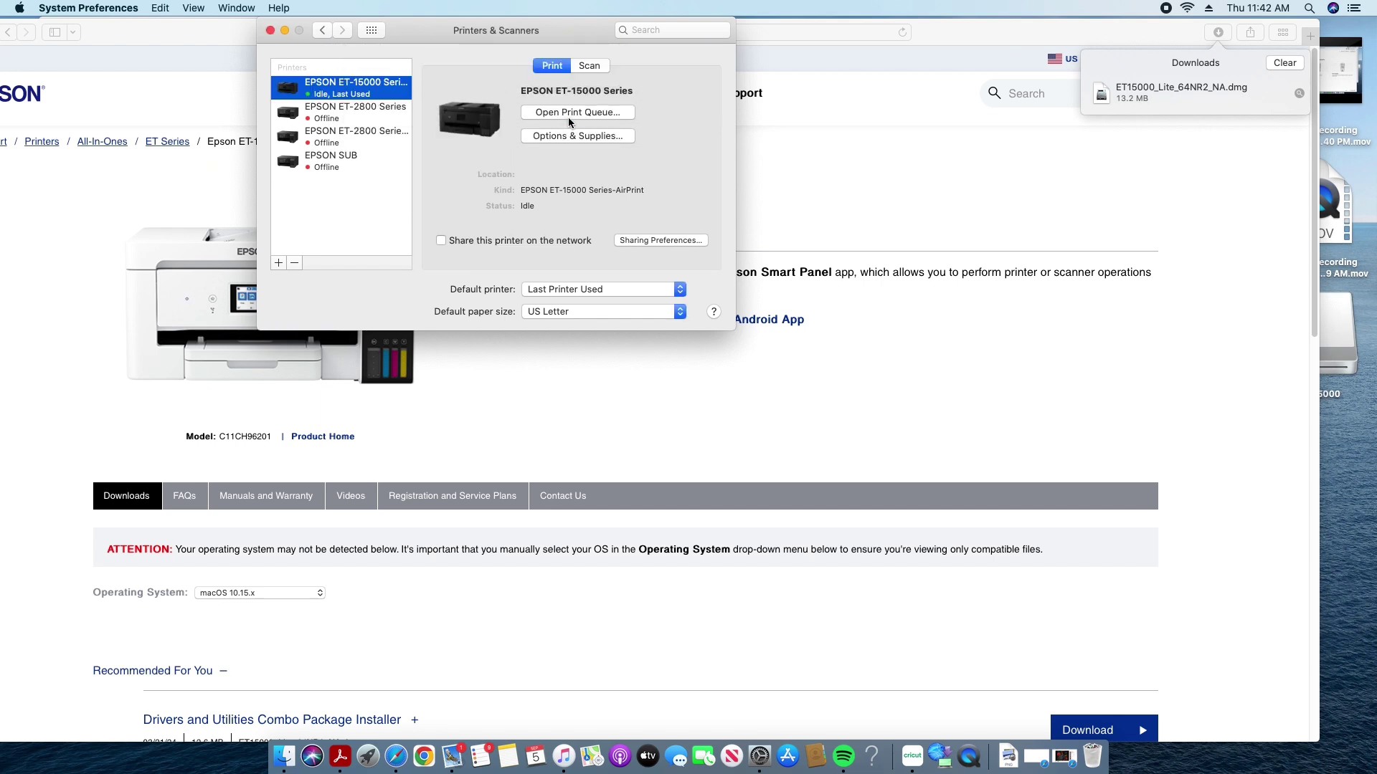
left_click(294, 262)
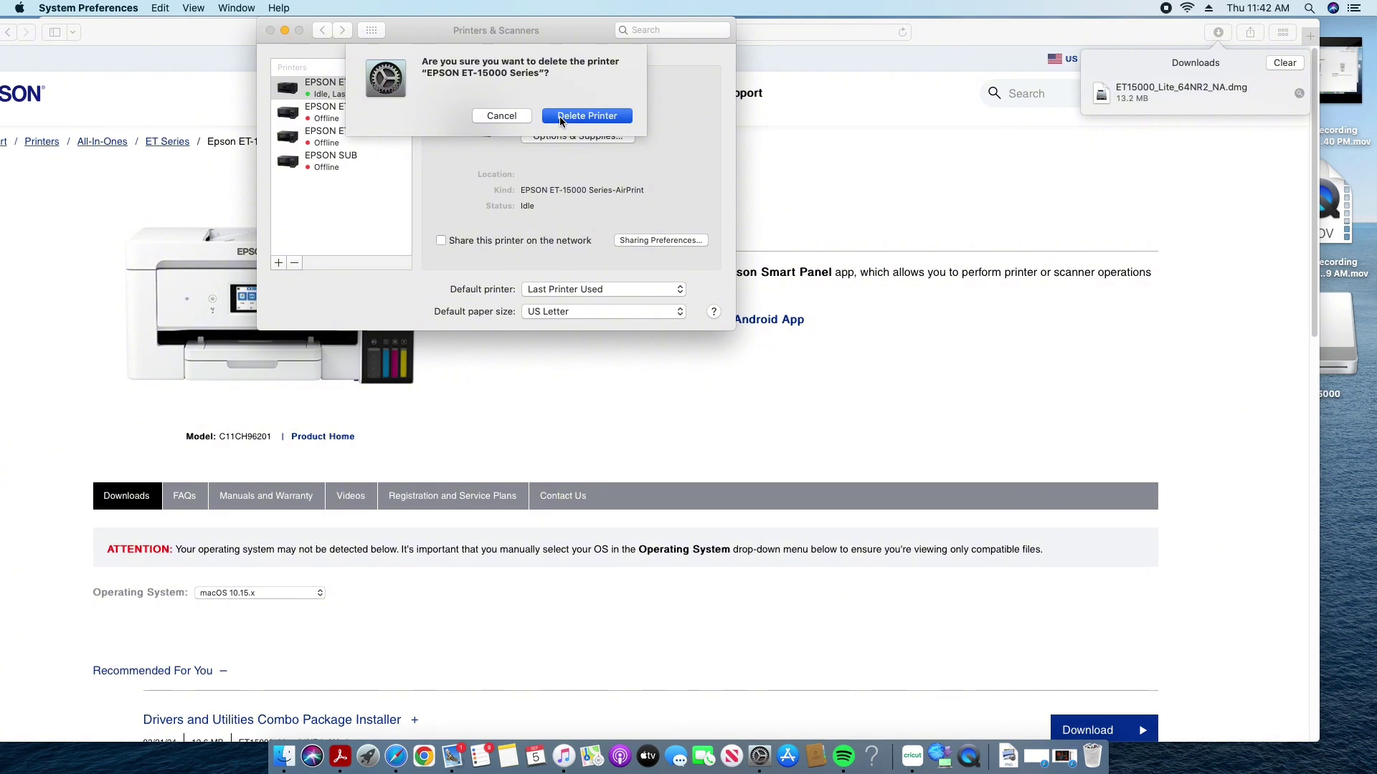
left_click(559, 116)
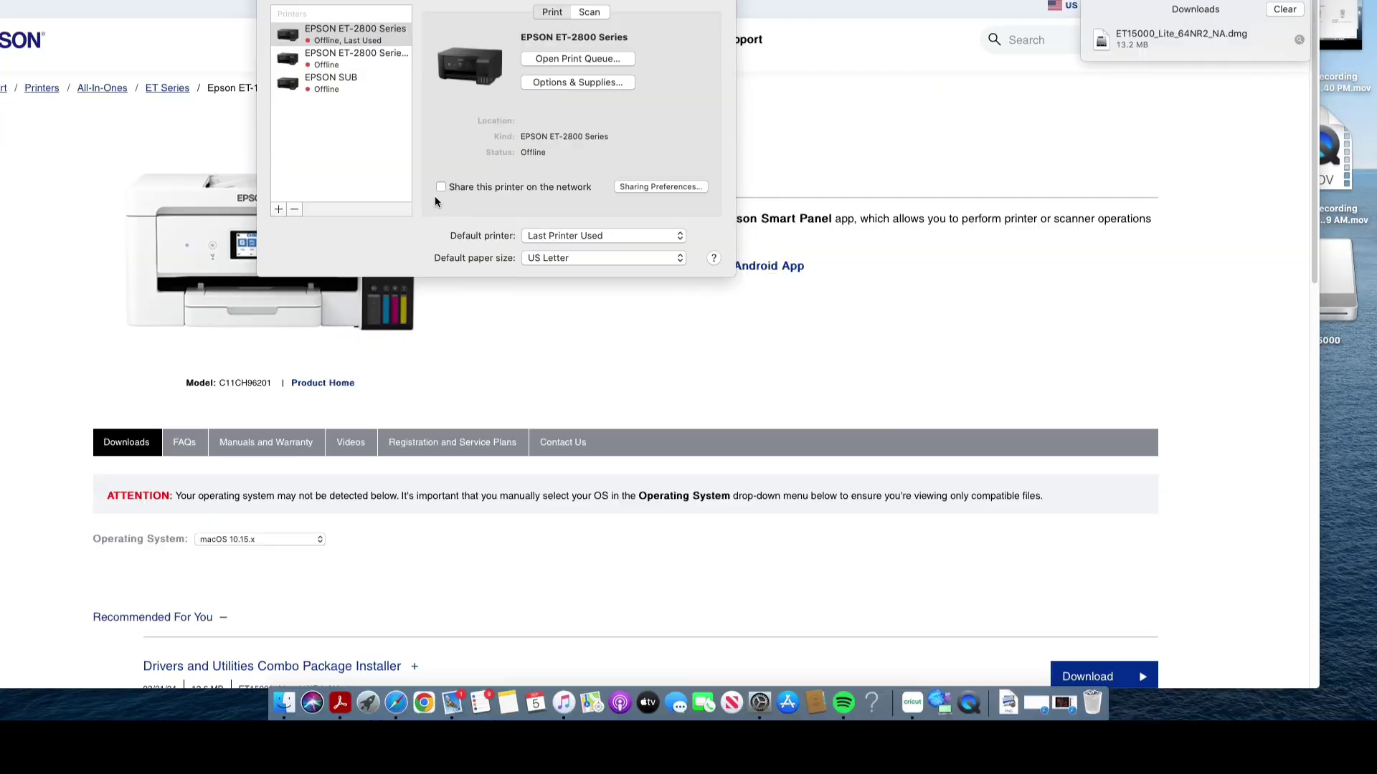
Step: Add the Bonjour EPSON ET-15000 Series printer again, using the EPSON ET-15000 Series driver software
left_click(278, 209)
left_click(277, 169)
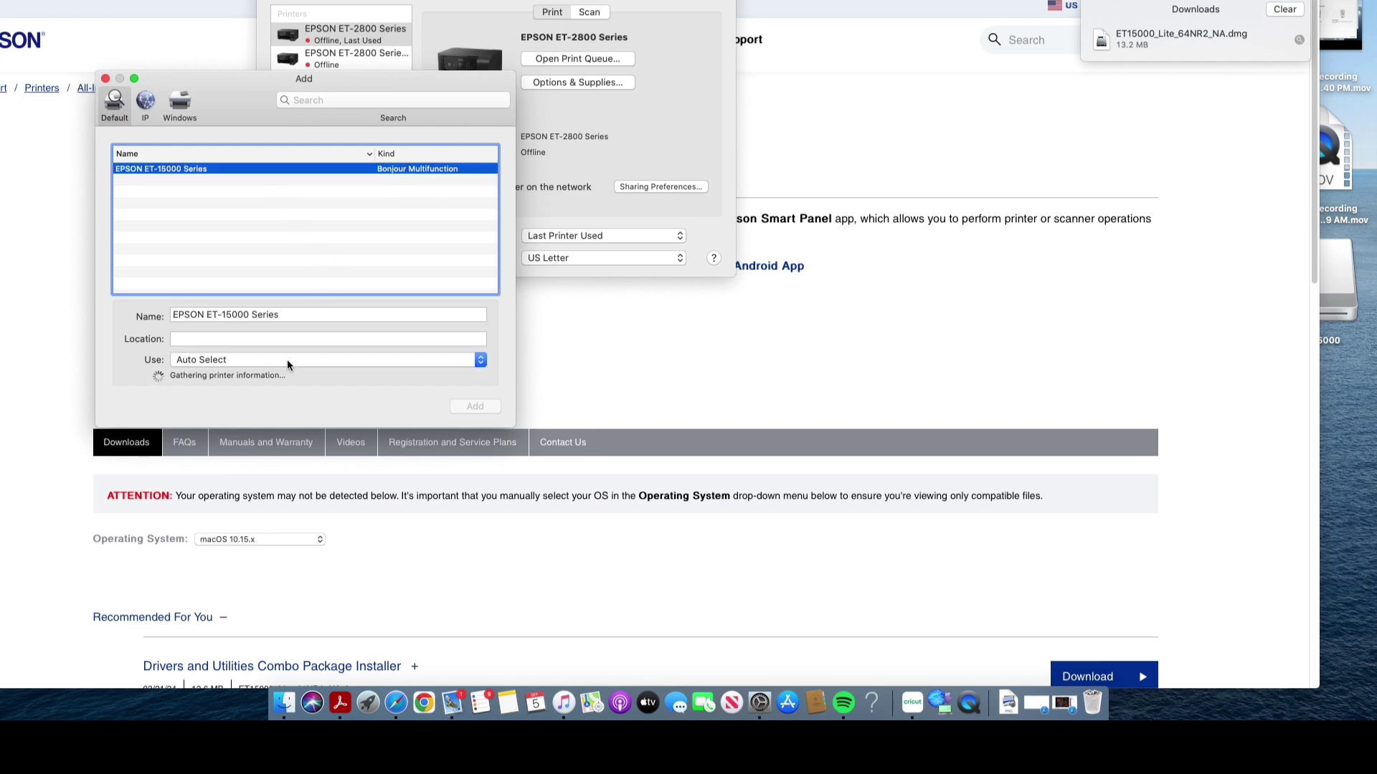
left_click(287, 360)
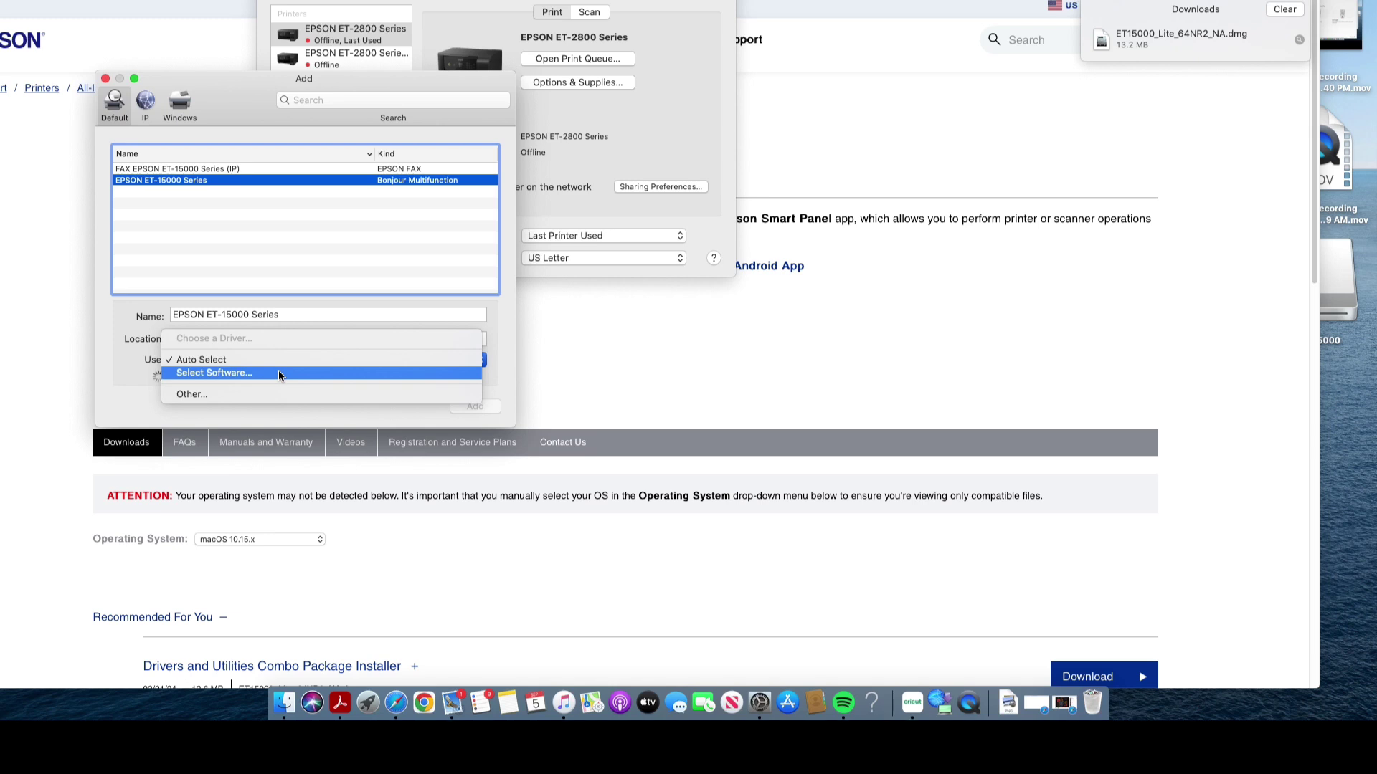
left_click(278, 372)
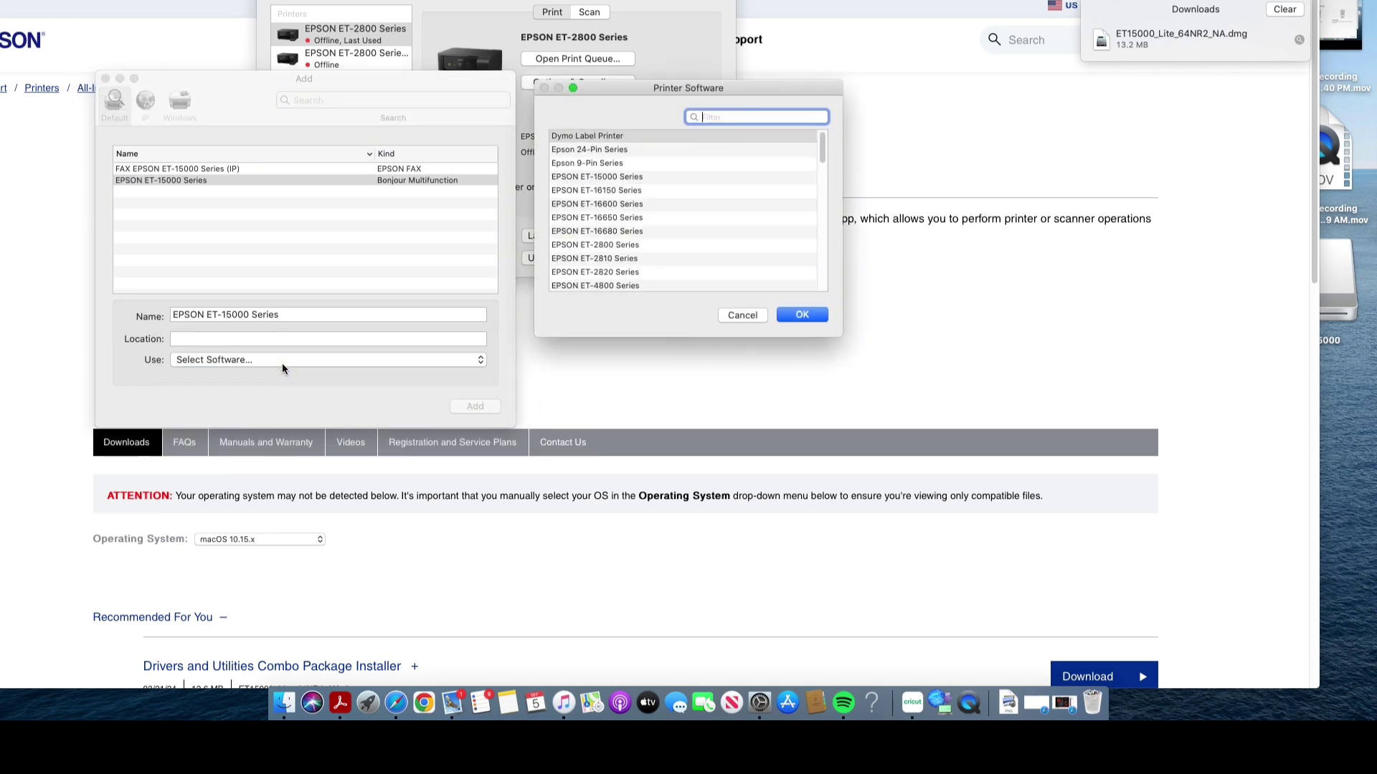
scroll(599, 235, "down", 1)
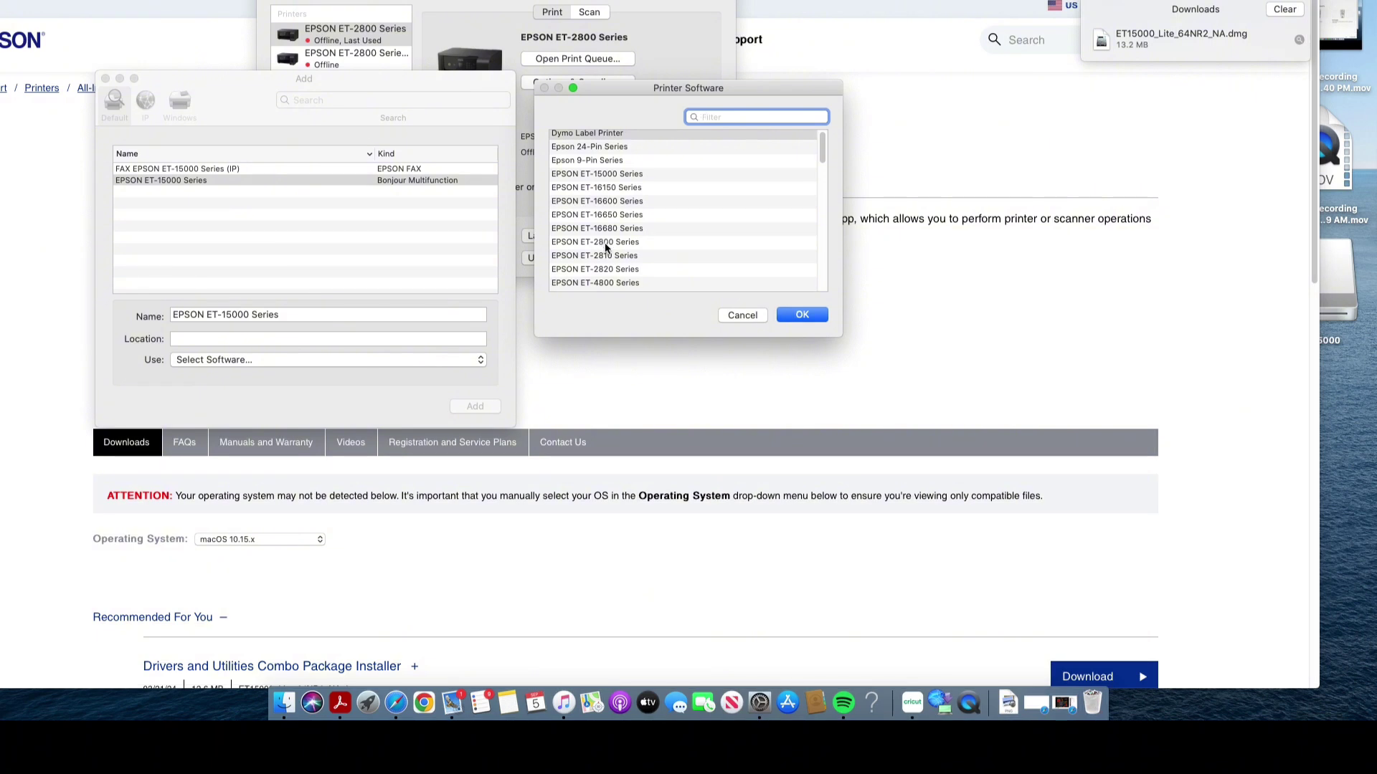
scroll(601, 244, "down", 5)
scroll(606, 247, "up", 4)
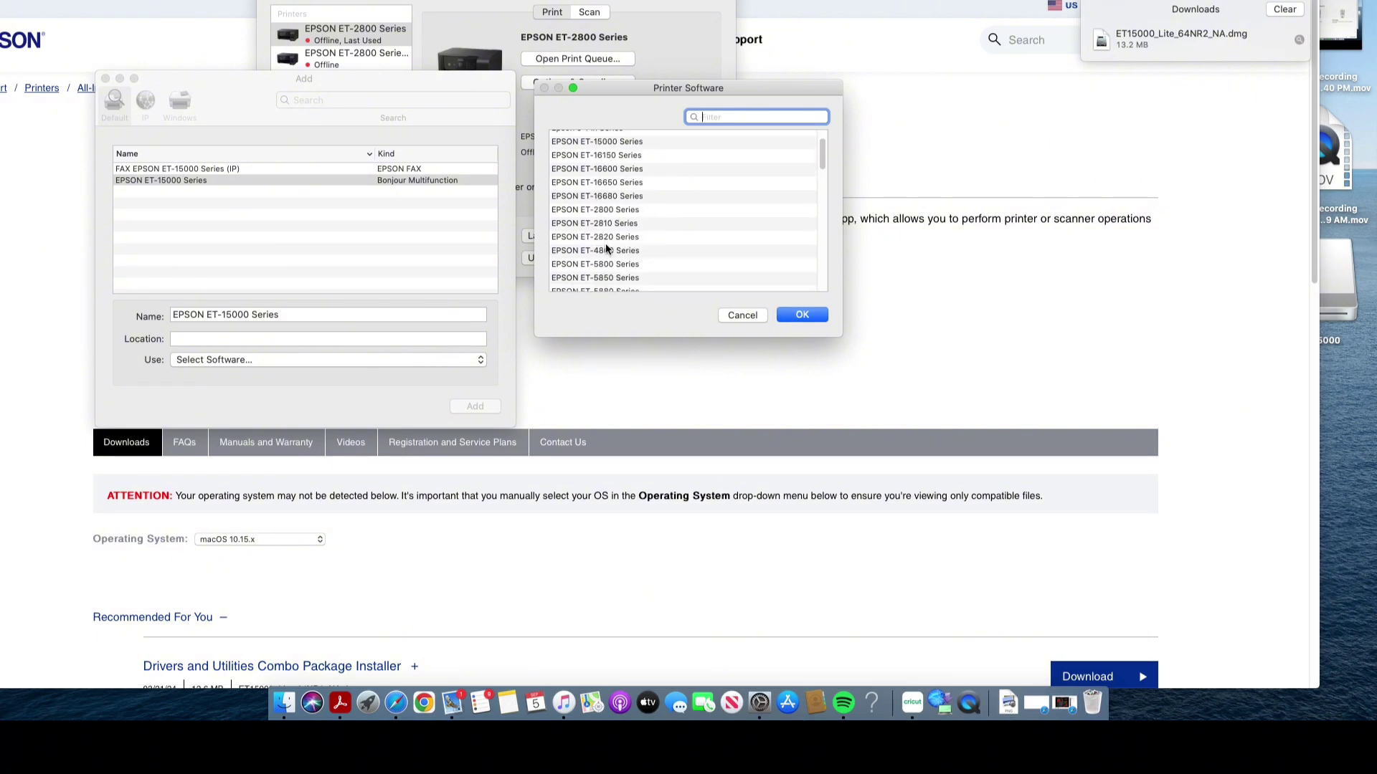
left_click(597, 156)
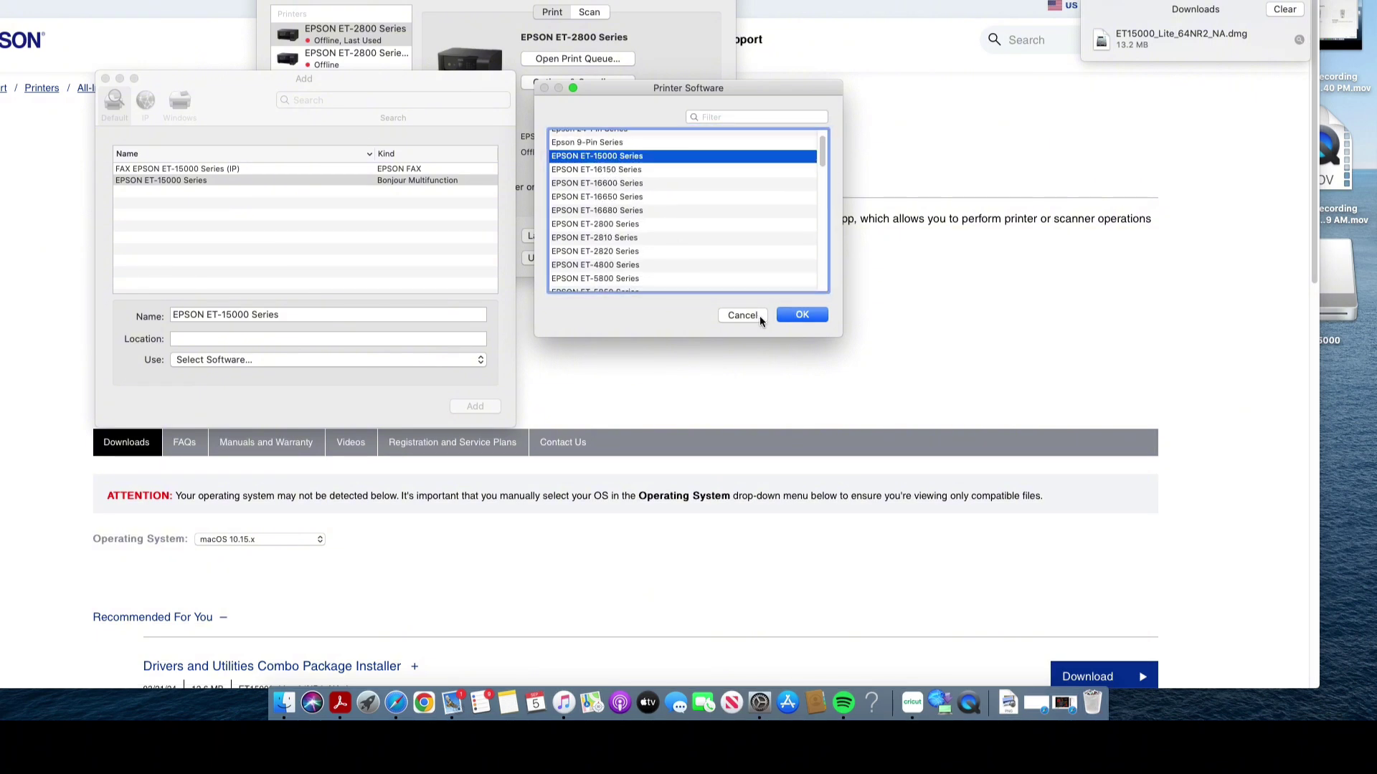
left_click(802, 315)
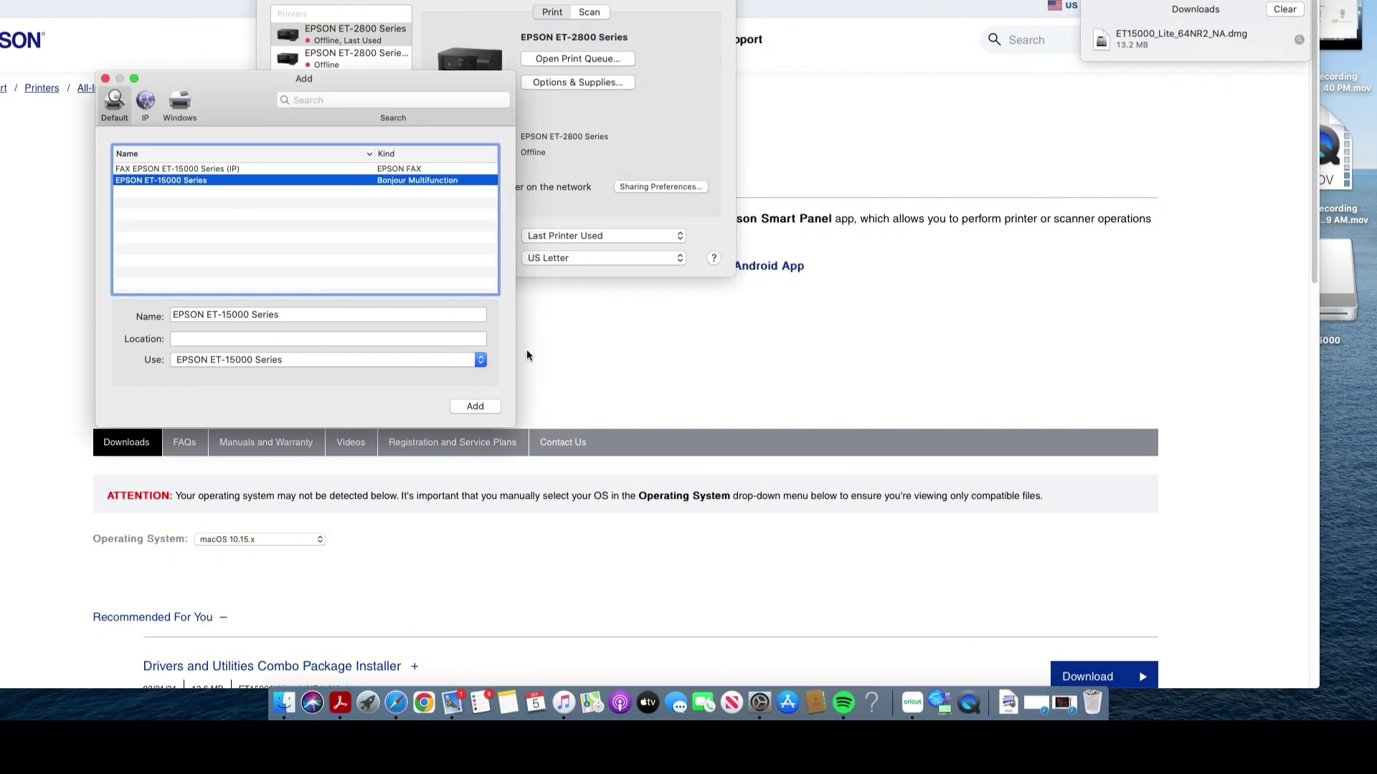
left_click(480, 406)
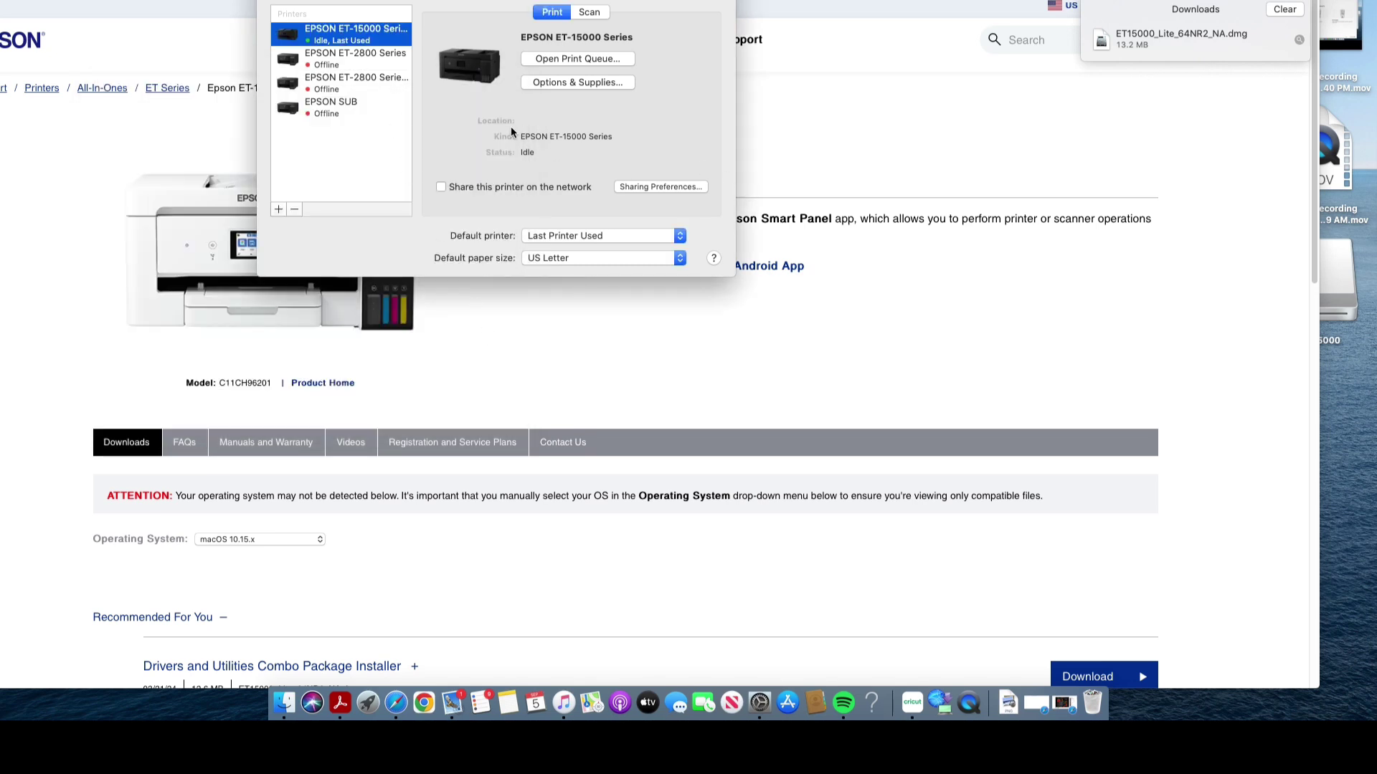
Step: Close the Printers & Scanners preferences and reopen the print dialog for the Epson support page
left_click(267, 0)
left_click_drag(268, 0, 287, 0)
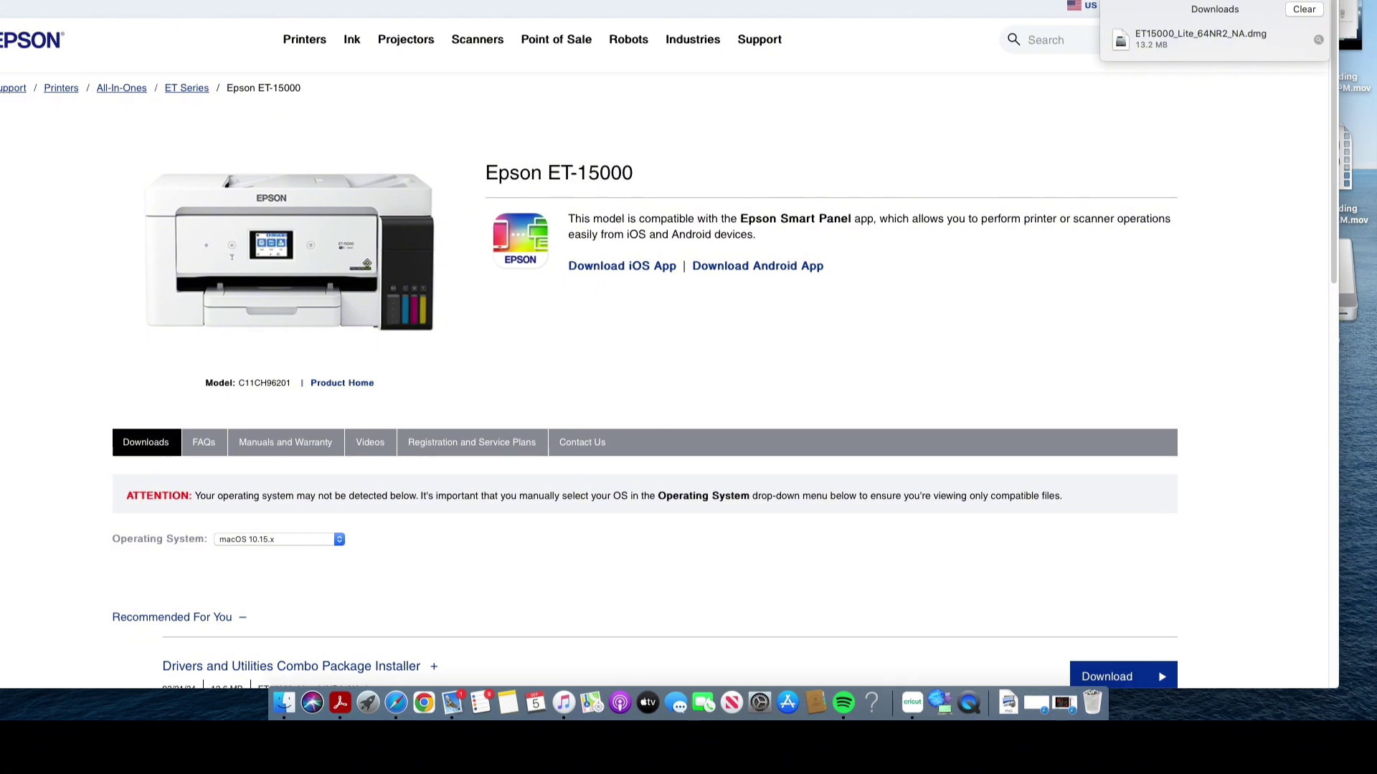
left_click(89, 0)
left_click(97, 221)
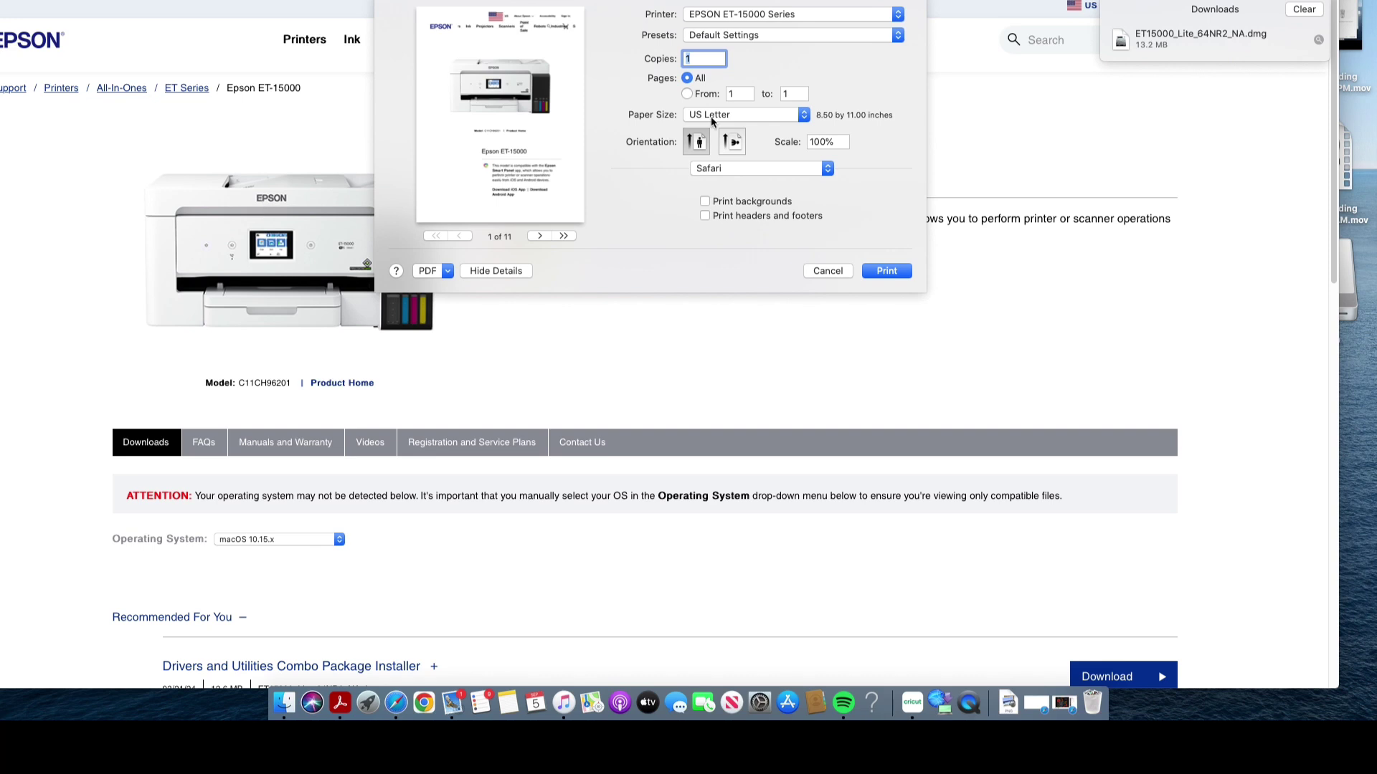
Step: Show the Color Matching options for the ET-15000 and set the ColorSync profile to iMac
left_click(703, 172)
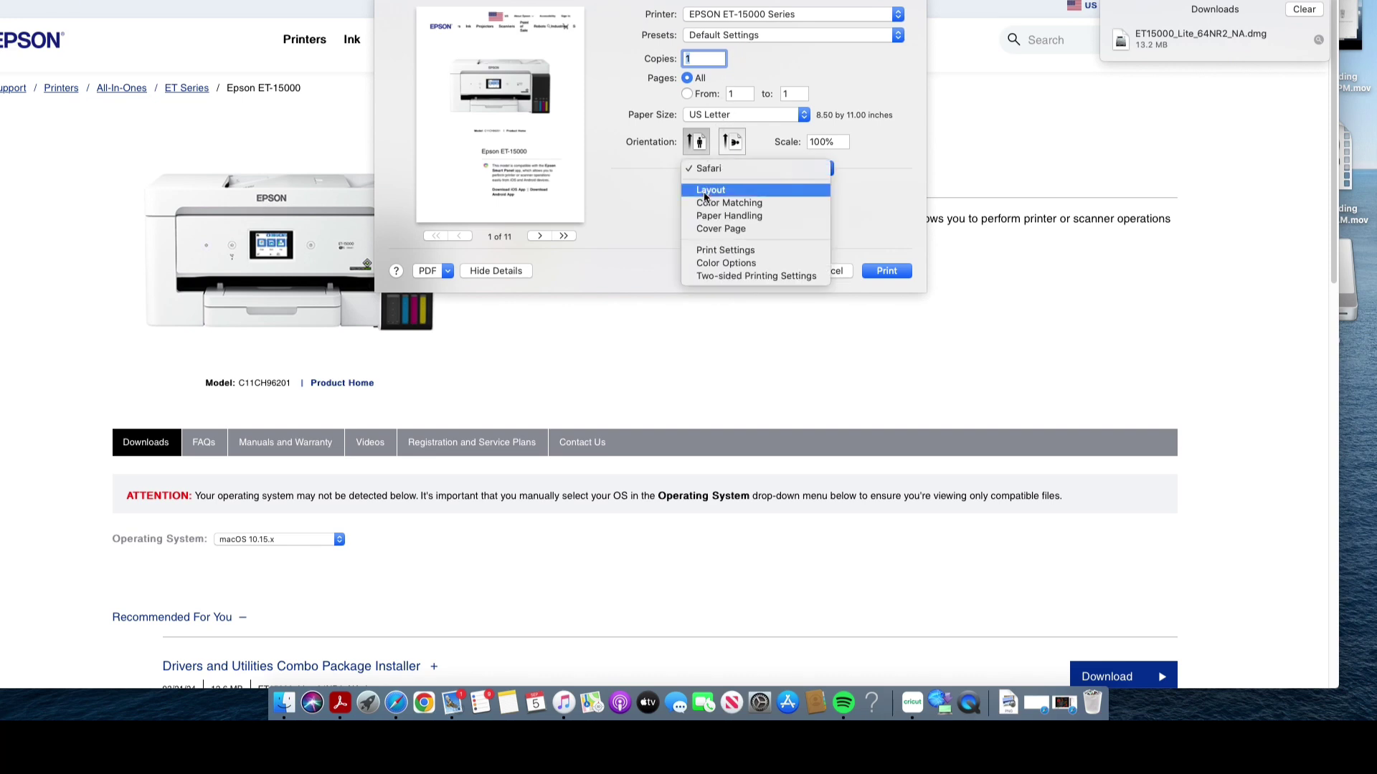
left_click(703, 204)
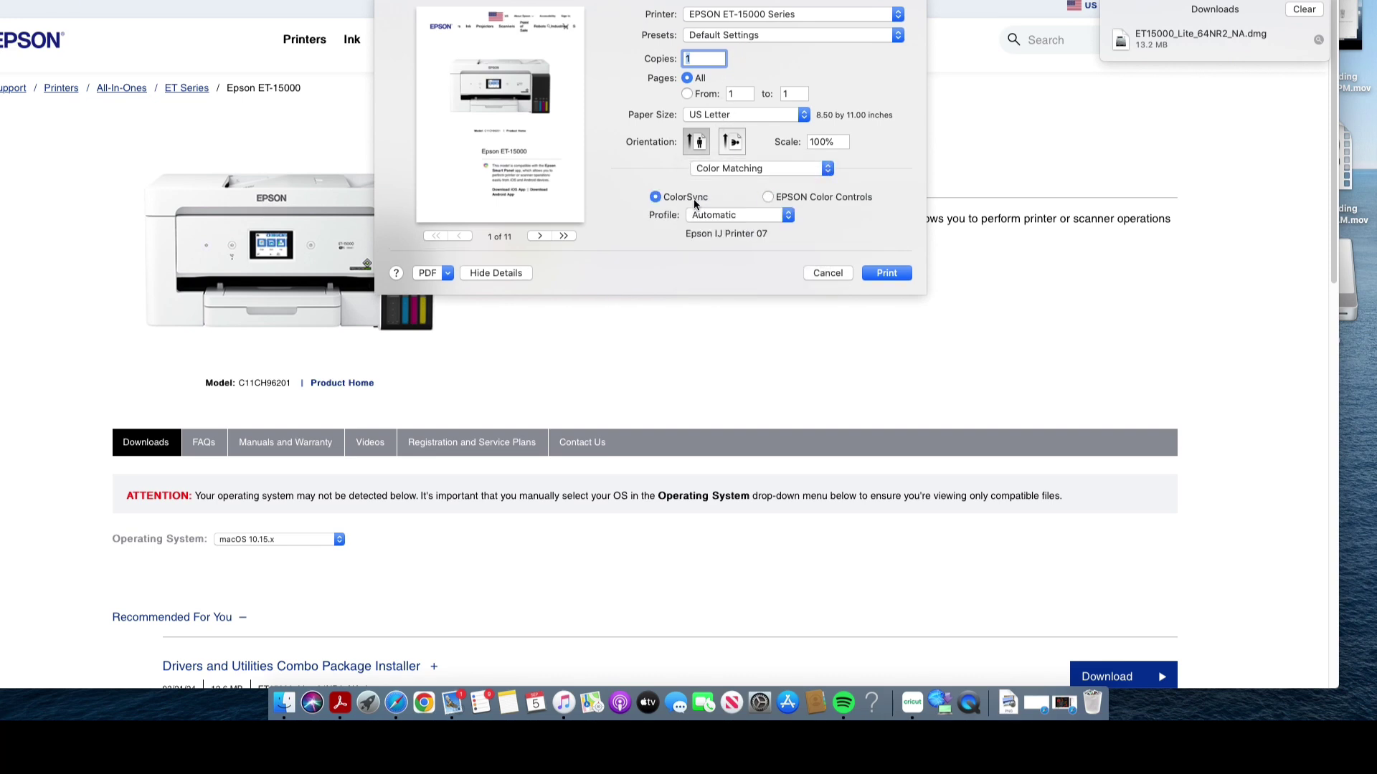
left_click(702, 218)
left_click(706, 216)
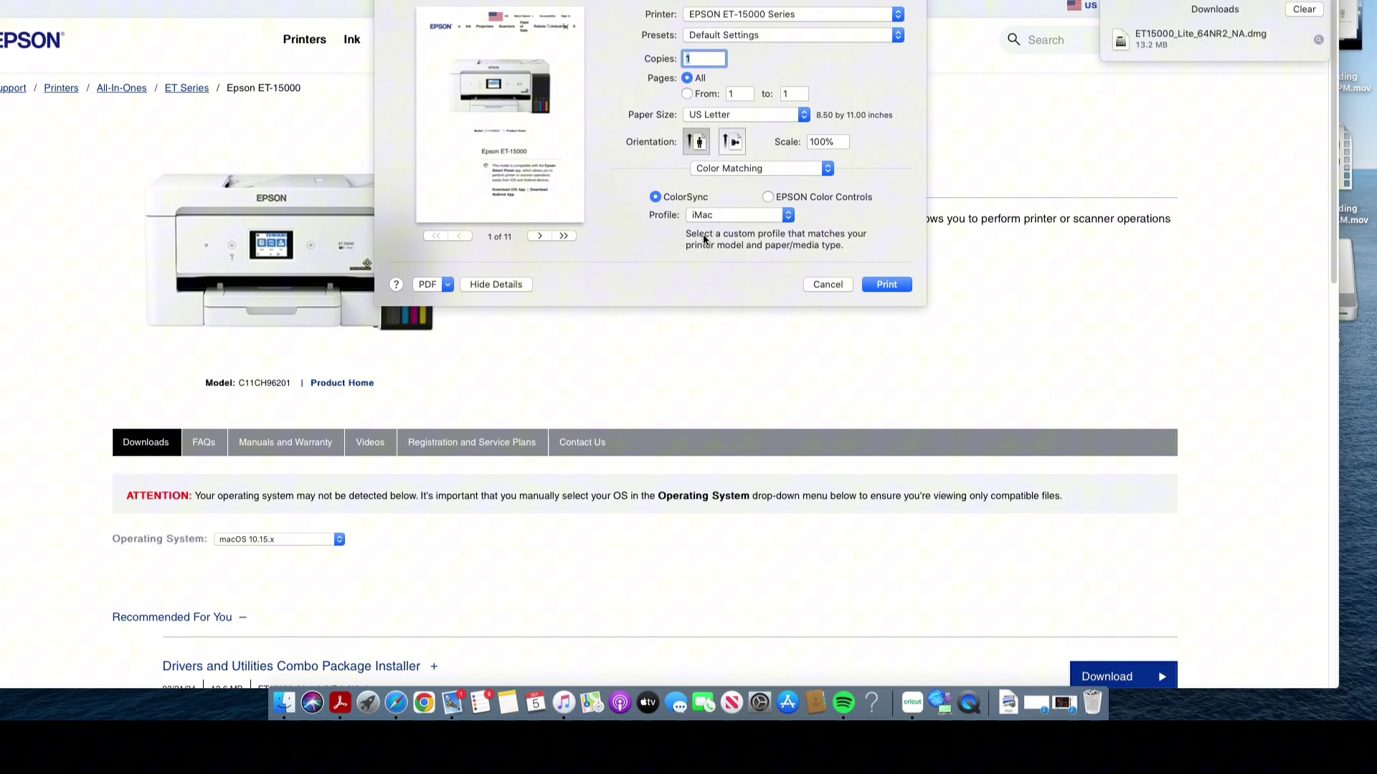
Step: Examine the paper source, media type and print quality choices in the Print Settings options
left_click(745, 170)
left_click(748, 215)
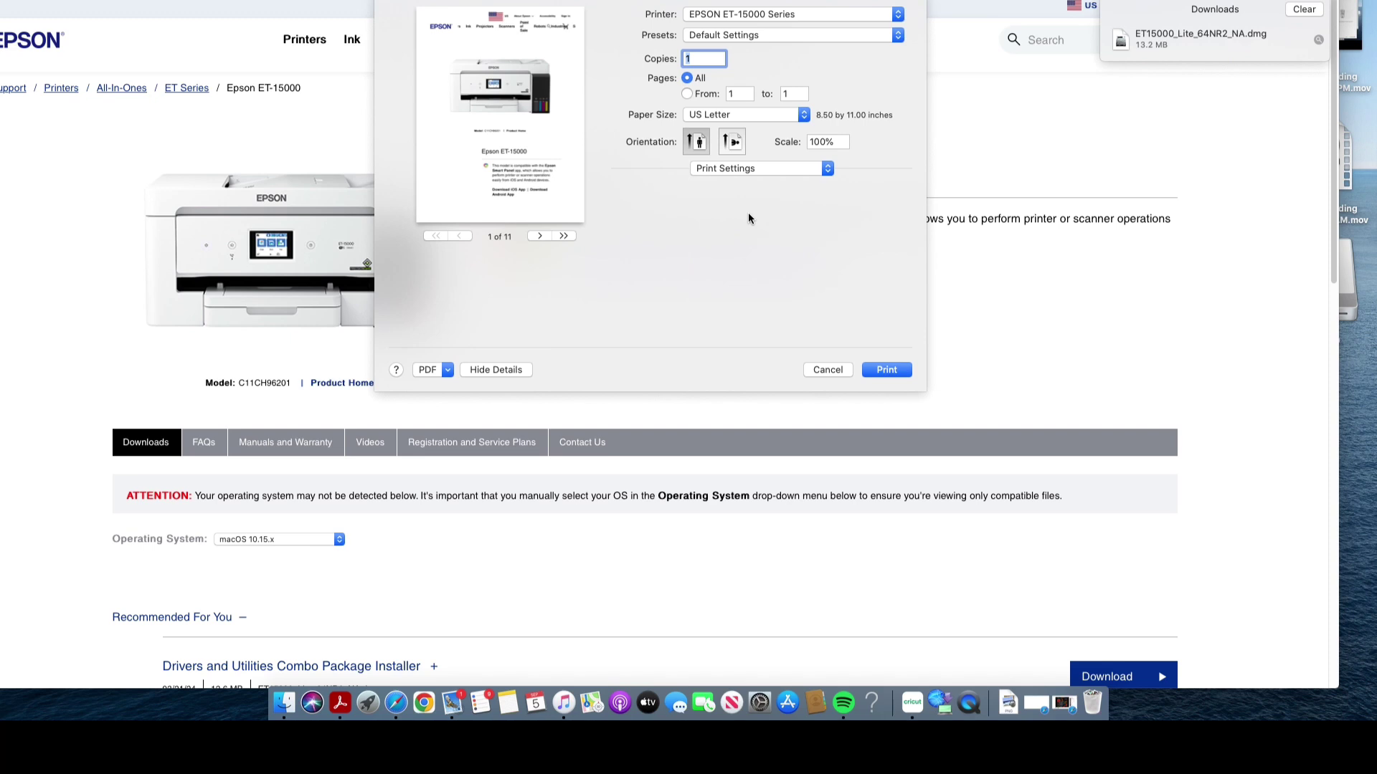
left_click(754, 202)
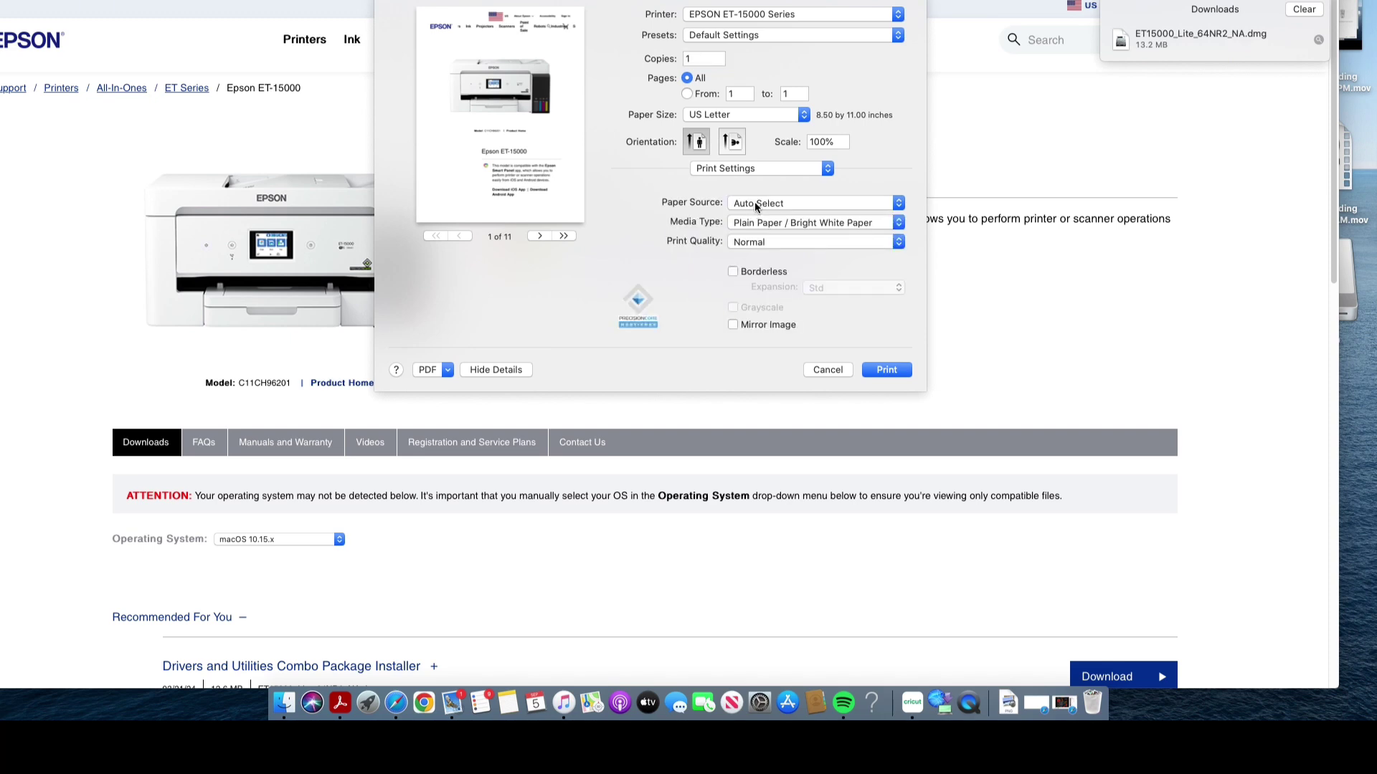
left_click(692, 238)
left_click(747, 223)
left_click(688, 280)
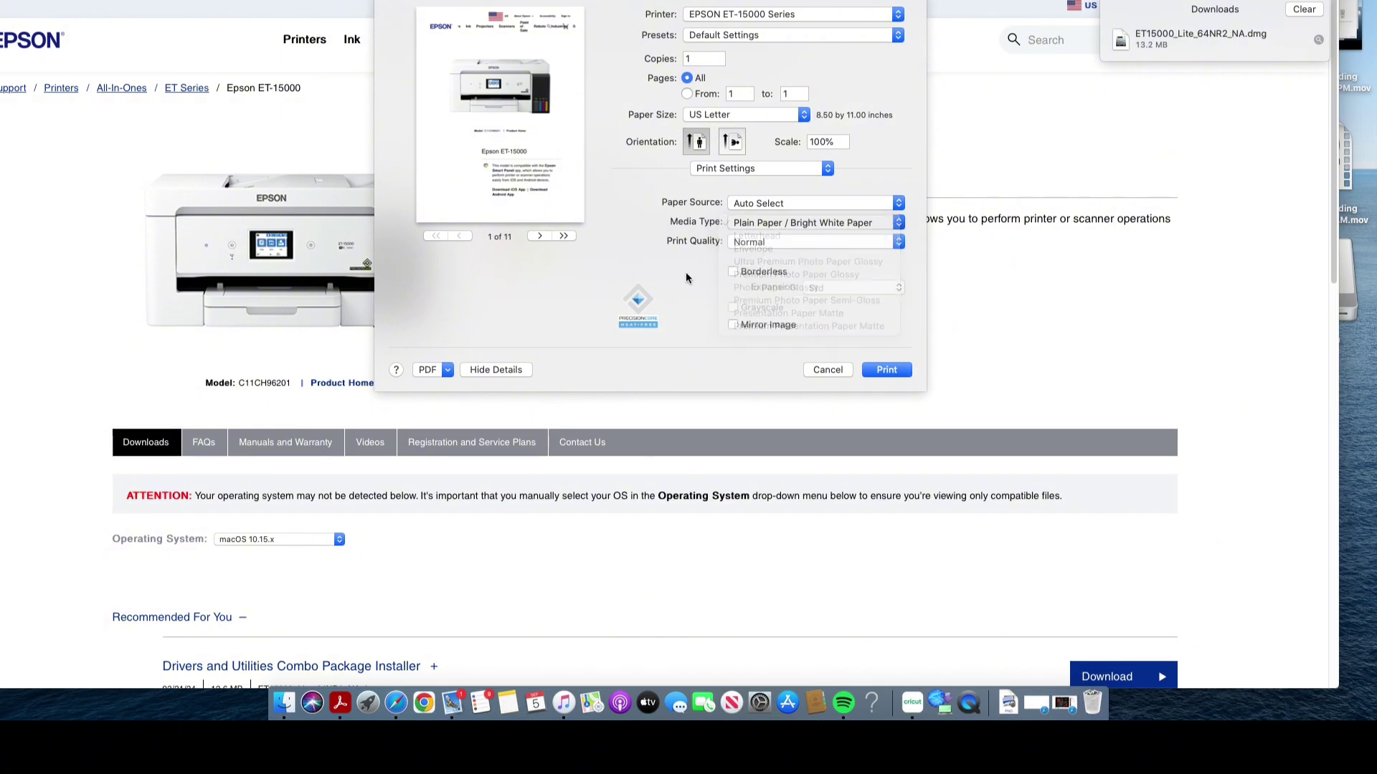
left_click(749, 241)
left_click(754, 282)
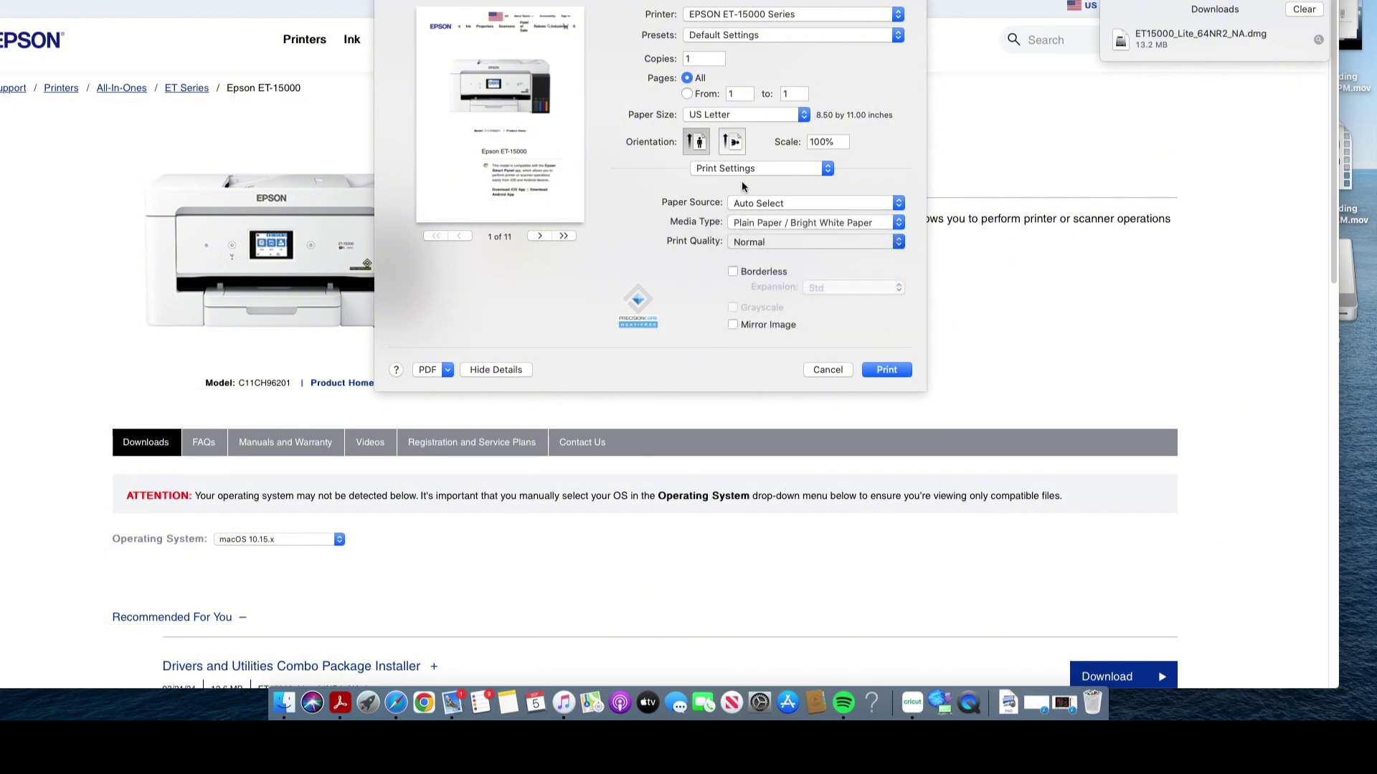
Step: Review the Layout options and the binding choices in the Two-sided Printing Settings
left_click(742, 169)
left_click(735, 107)
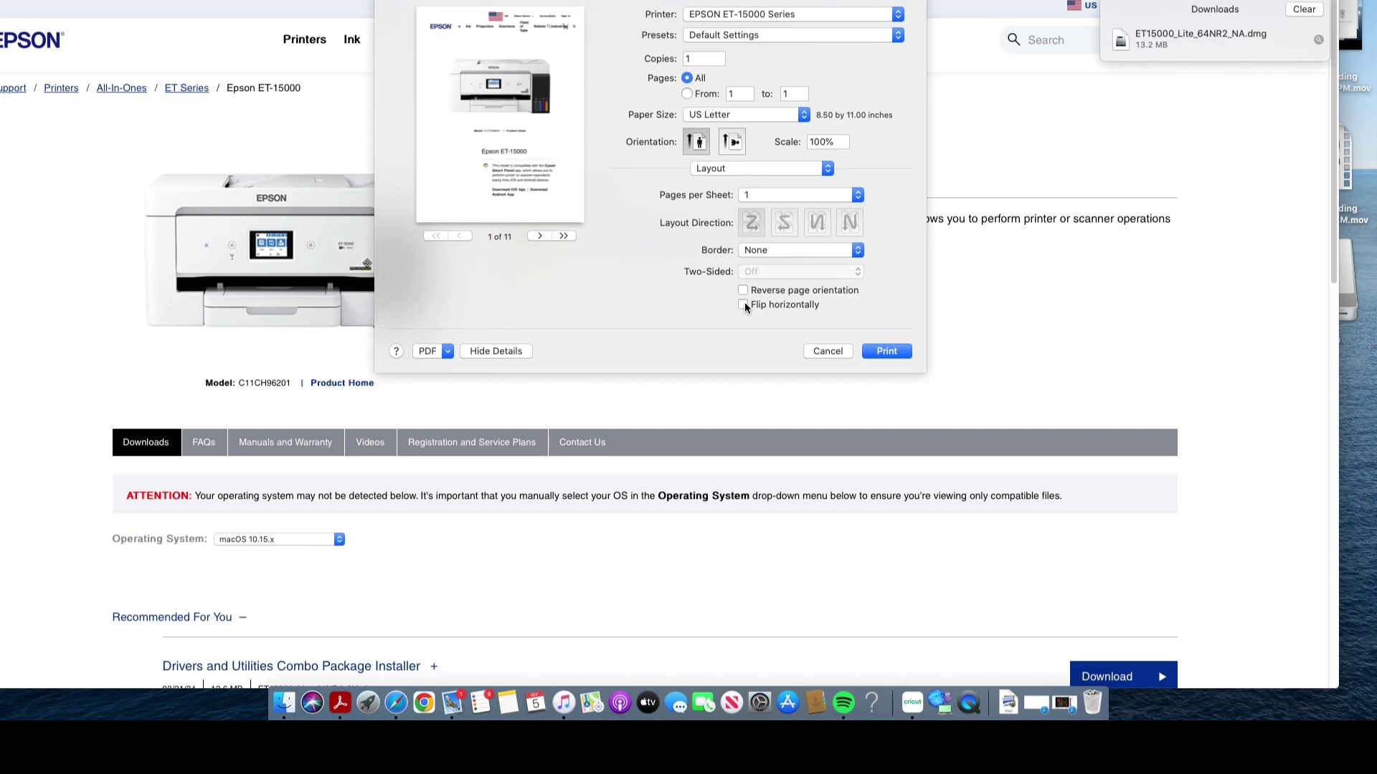
left_click(773, 171)
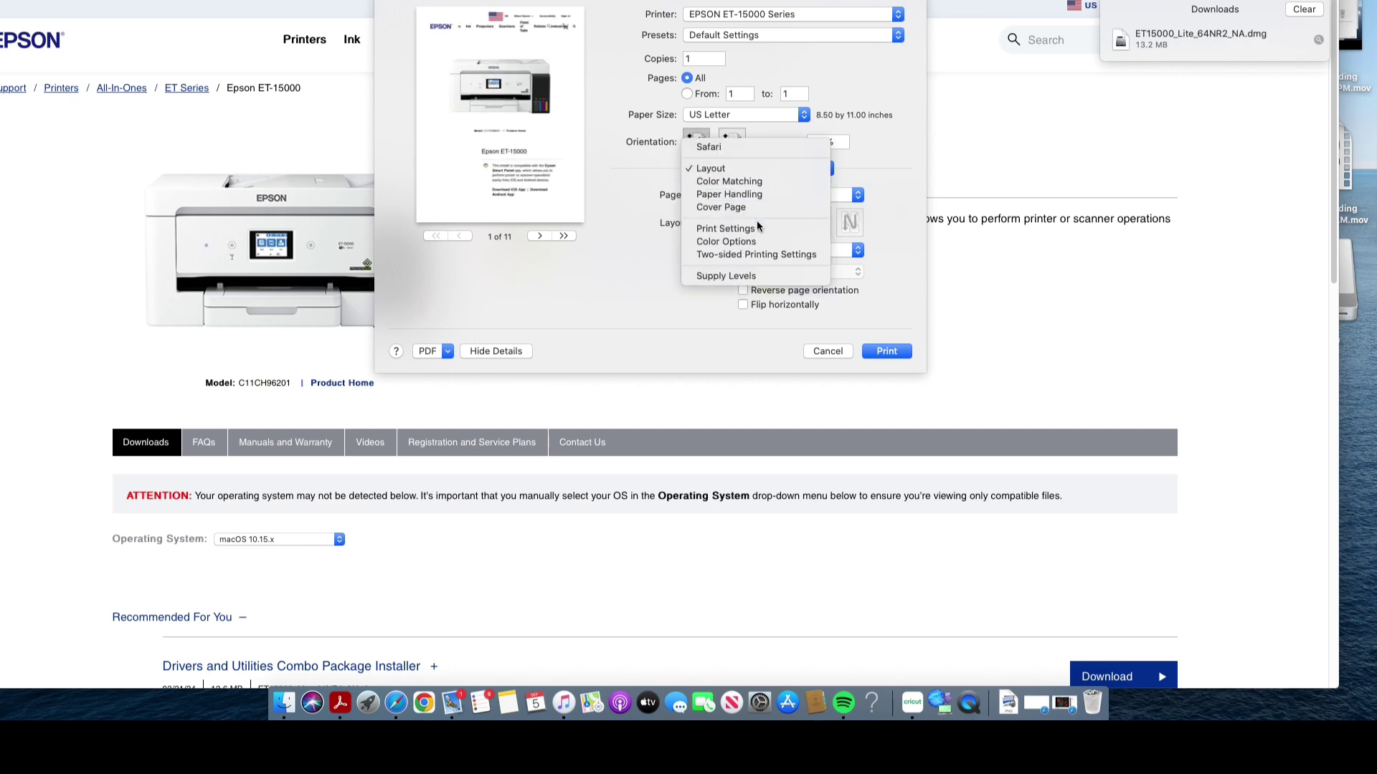
left_click(745, 254)
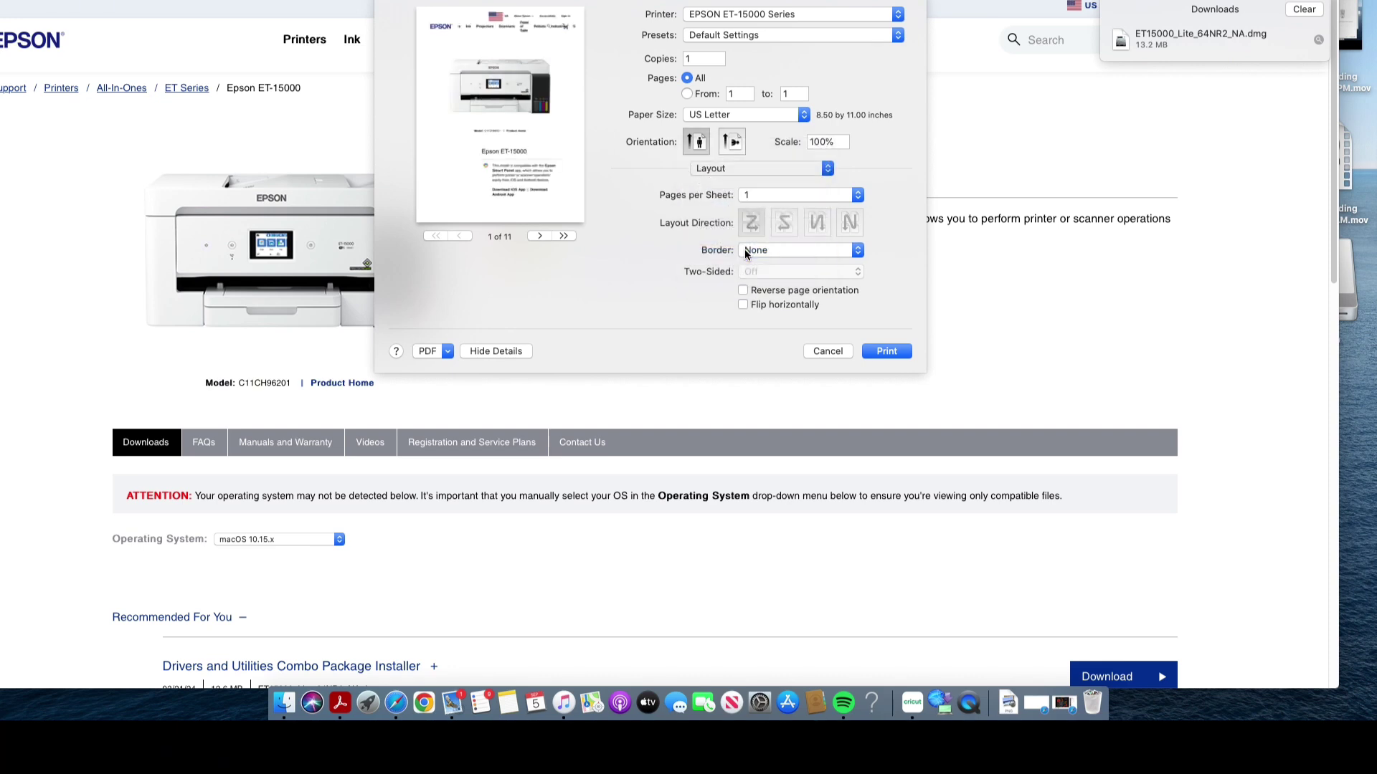
left_click(757, 206)
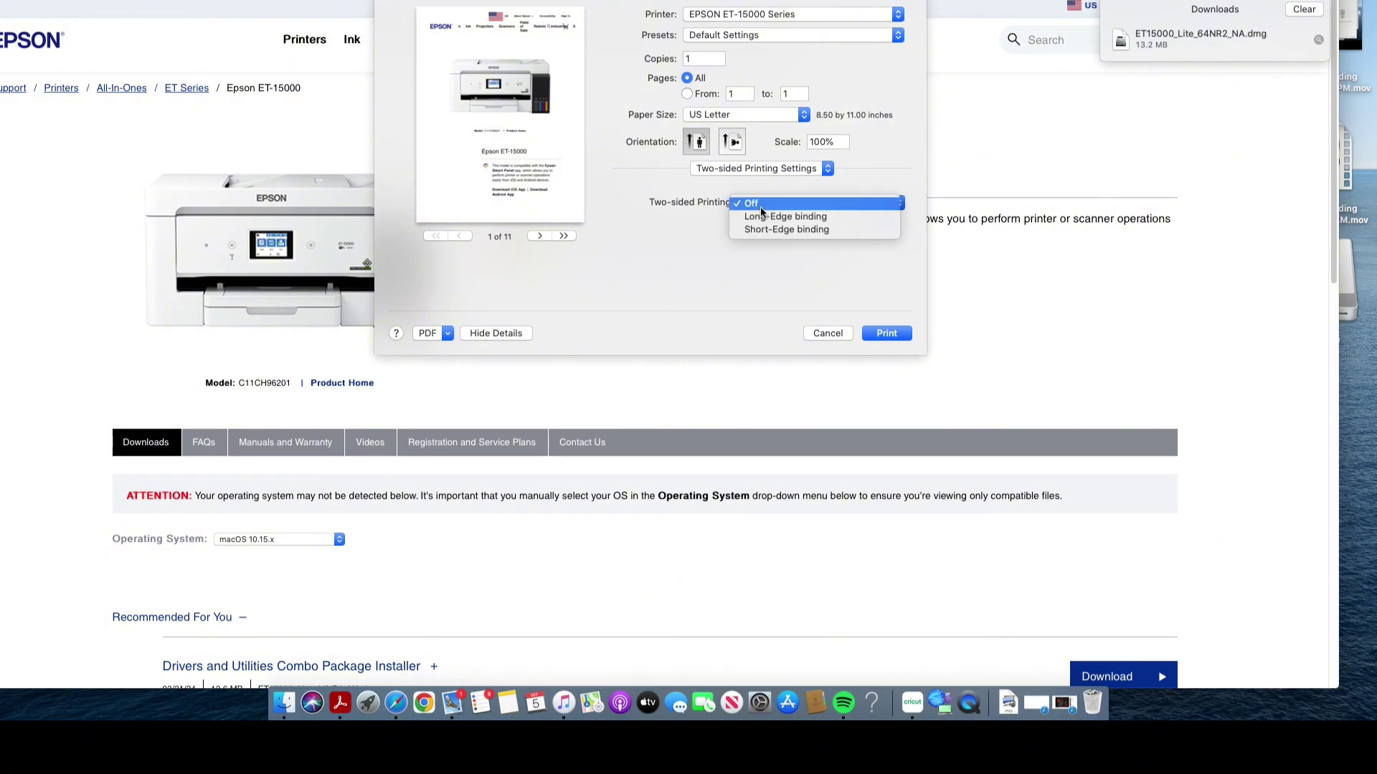
Step: Look at the Supply Levels section for the ET-15000 and cancel printing
left_click(731, 168)
left_click(731, 168)
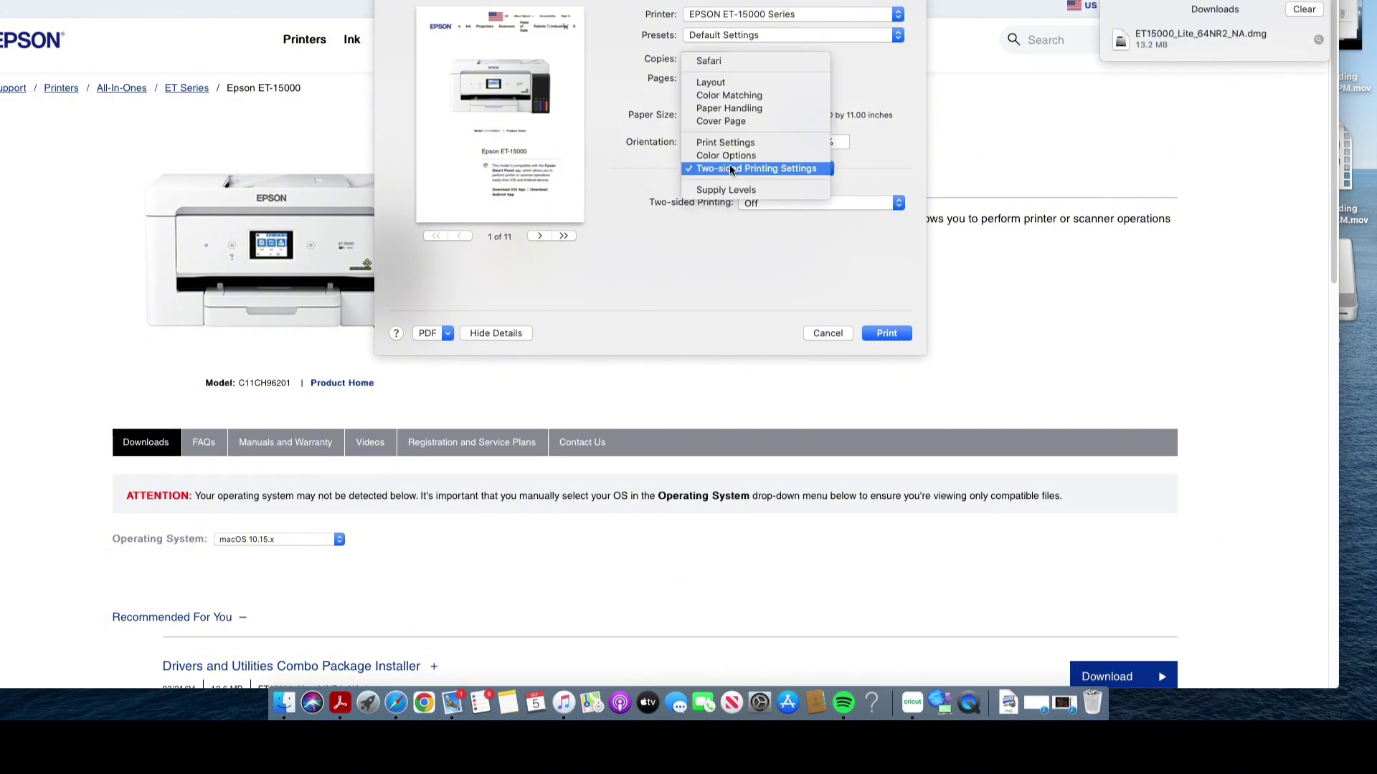
left_click(728, 188)
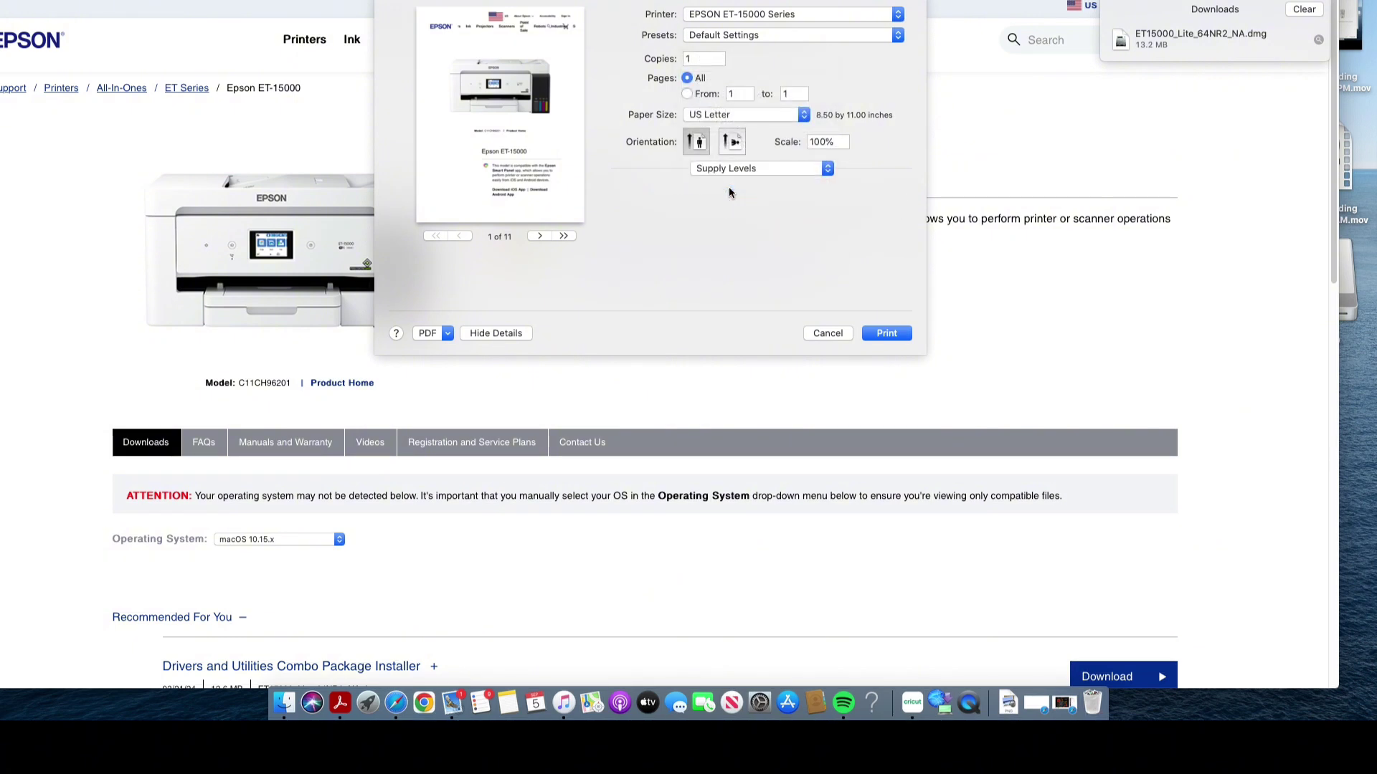
left_click(827, 316)
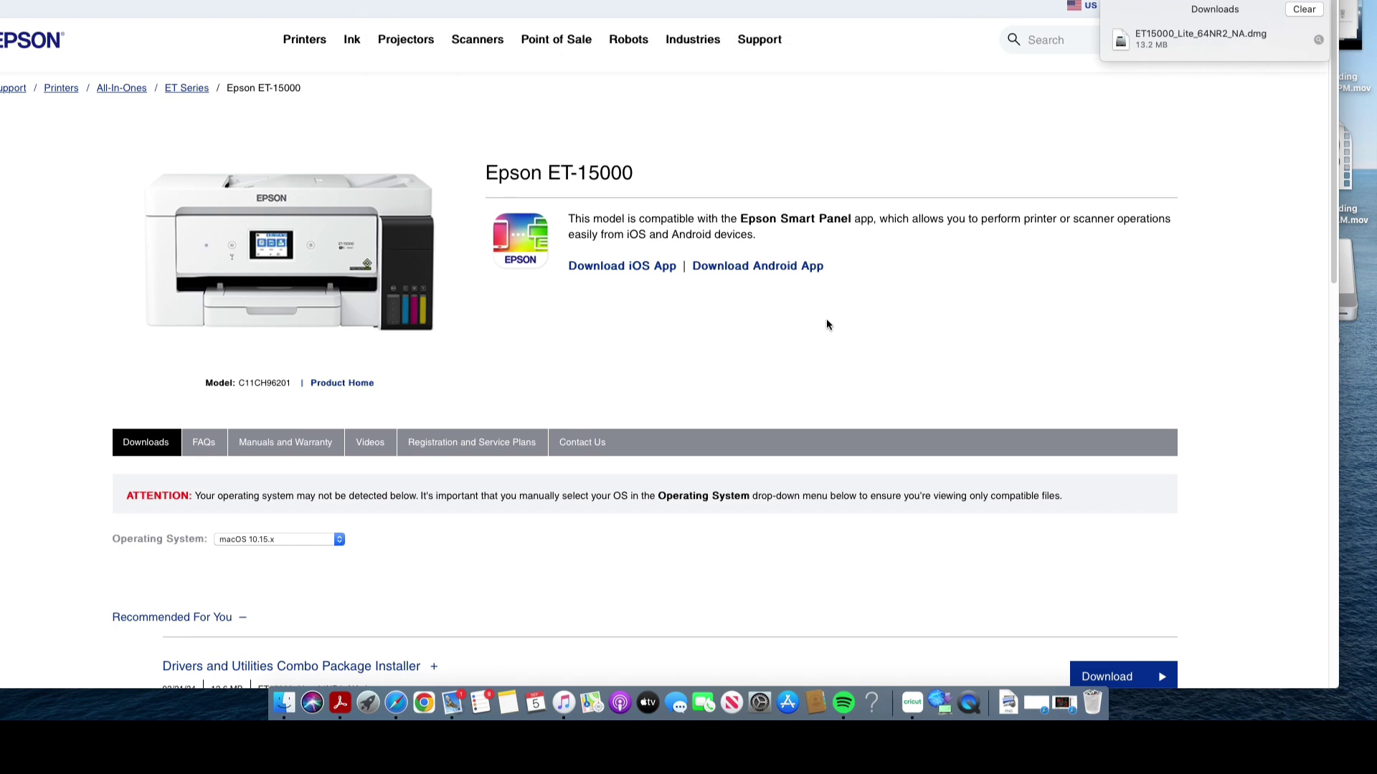